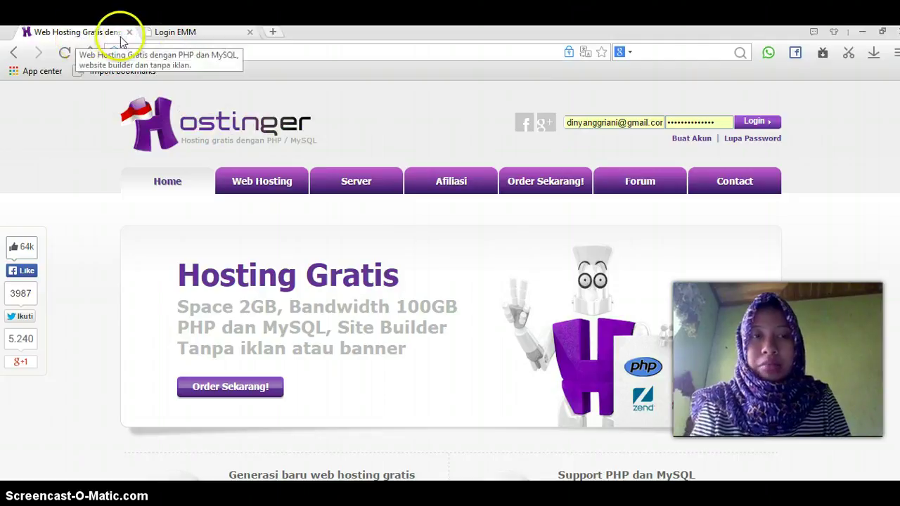
Check the Login EMM sign-in tab, then return to the Web Hosting Gratis home page to log in.
{"action": "left_click", "coordinate": [175, 36]}
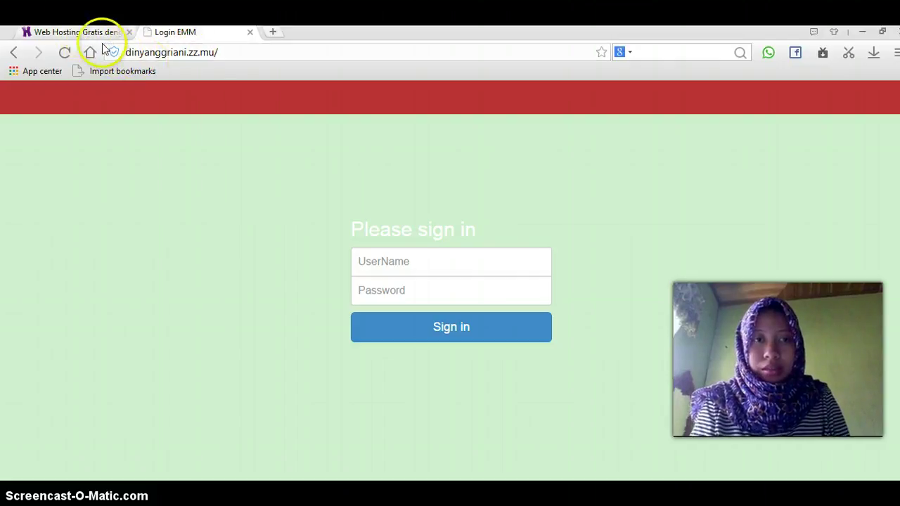
{"action": "left_click", "coordinate": [63, 34]}
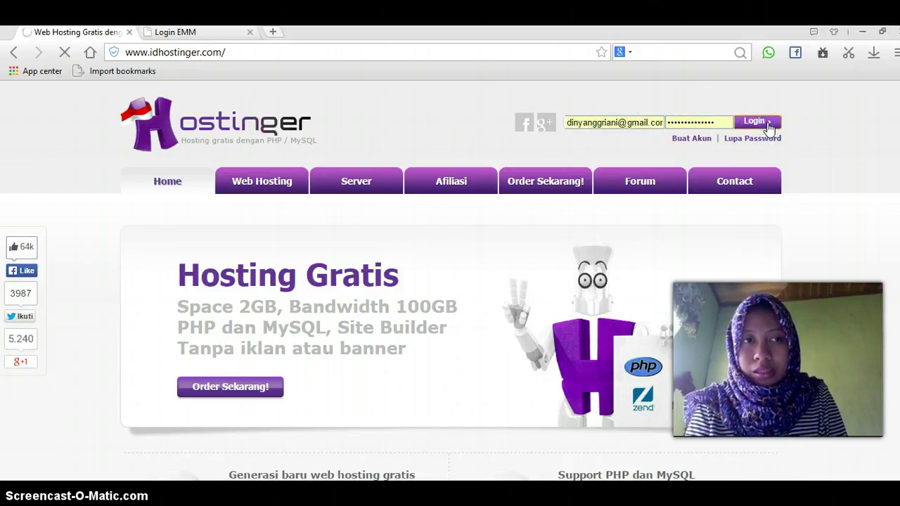
Scroll down the cPanel dashboard to reach the Database section.
{"action": "scroll", "coordinate": [614, 288], "scroll_direction": "down", "scroll_amount": 5}
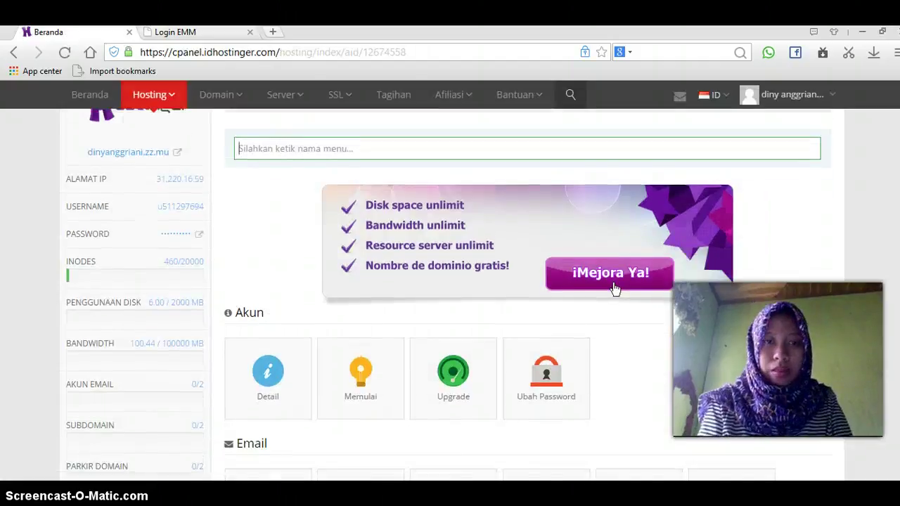
{"action": "scroll", "coordinate": [449, 293], "scroll_direction": "down", "scroll_amount": 4}
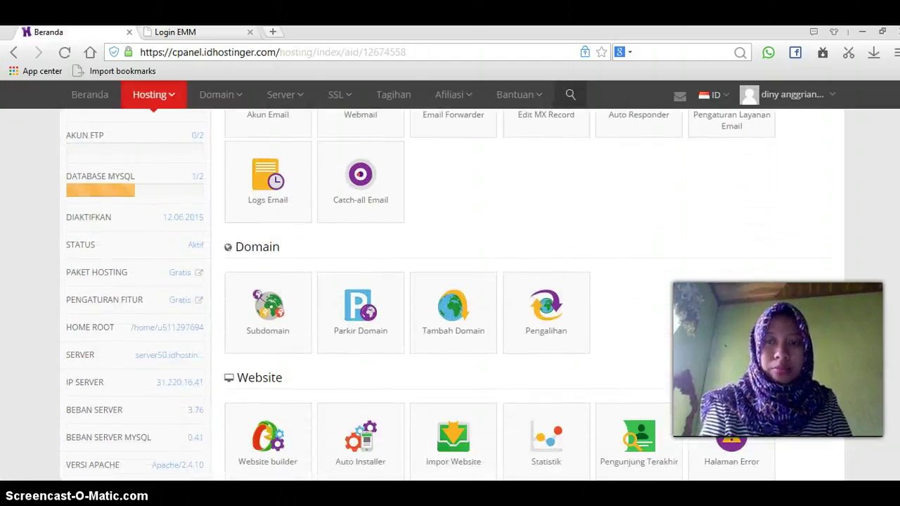
{"action": "scroll", "coordinate": [450, 294], "scroll_direction": "down", "scroll_amount": 3}
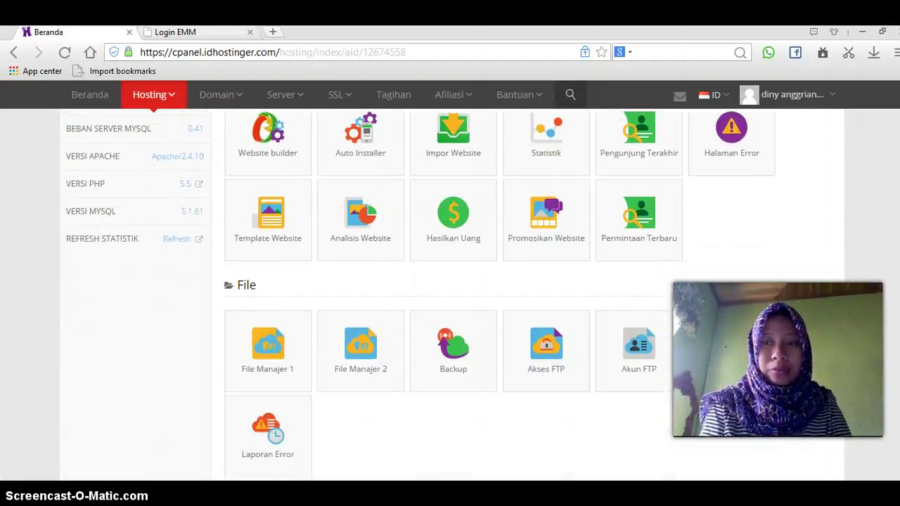
{"action": "scroll", "coordinate": [450, 293], "scroll_direction": "down", "scroll_amount": 3}
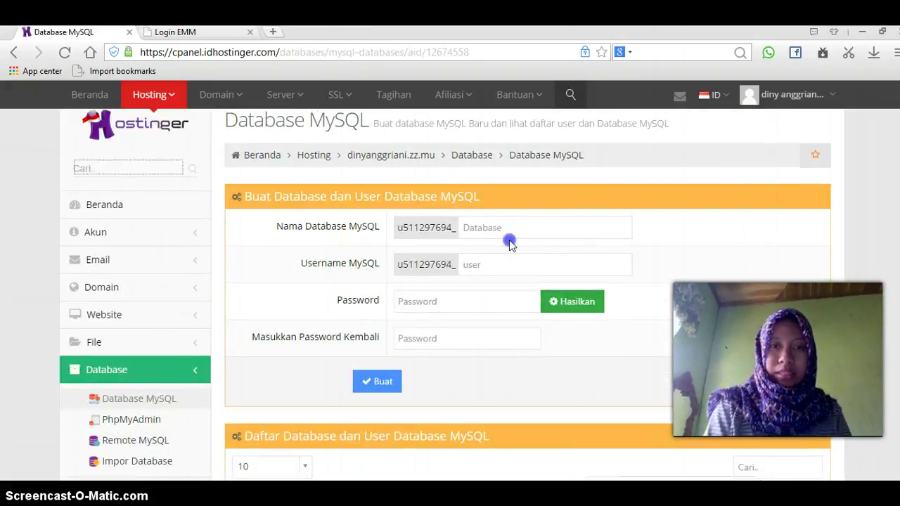
Create database emm with user emm and a confirmed password, then check it in the database list.
{"action": "left_click", "coordinate": [503, 224]}
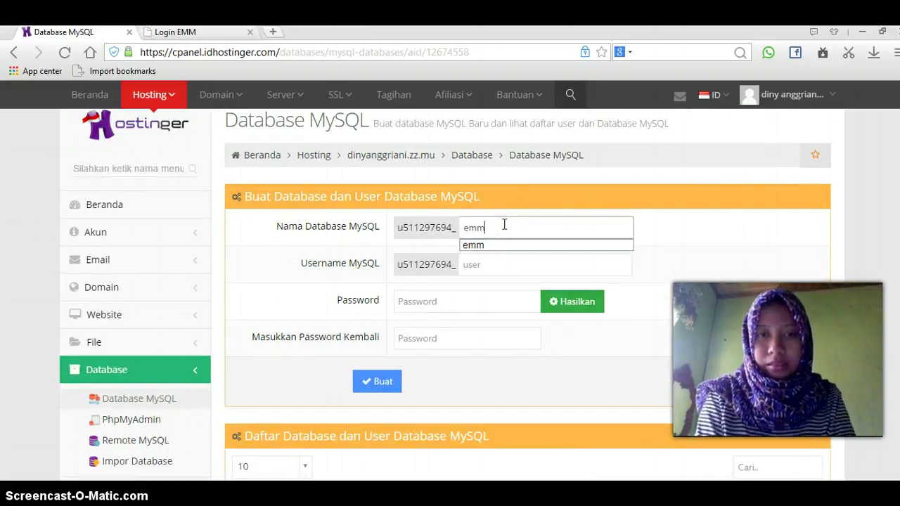
{"action": "key", "text": "Tab"}
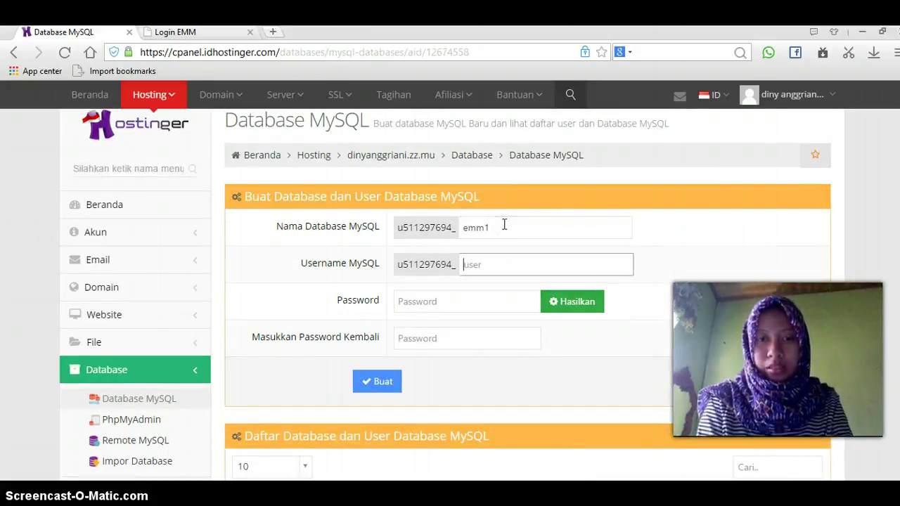
{"action": "left_click", "coordinate": [504, 226]}
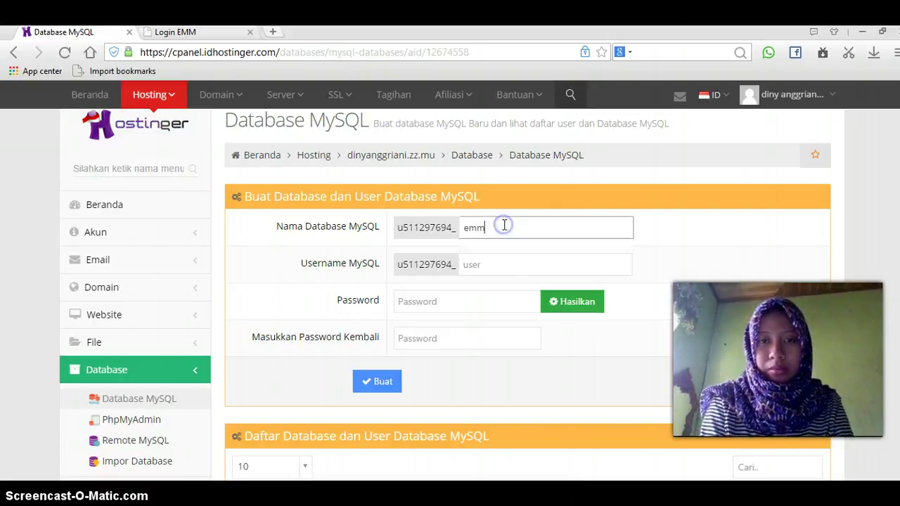
{"action": "key", "text": "BackSpace"}
{"action": "left_click", "coordinate": [491, 265]}
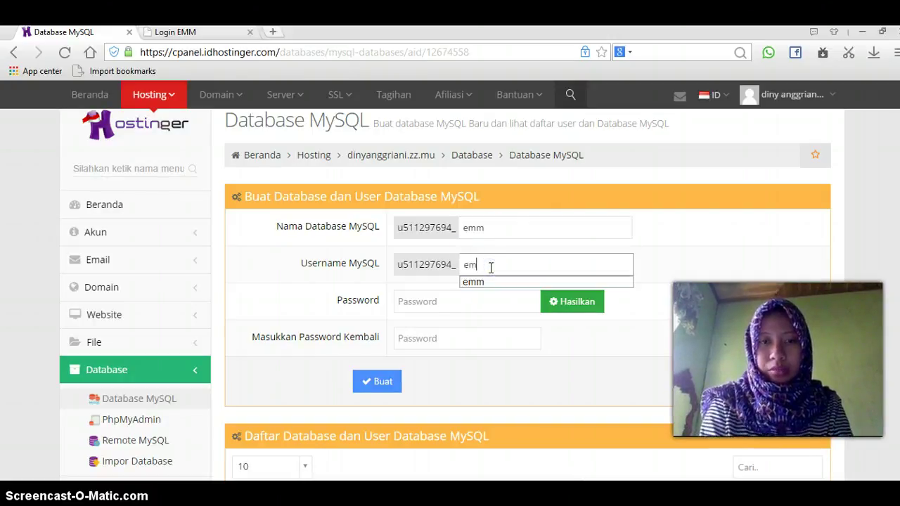
{"action": "key", "text": "Tab"}
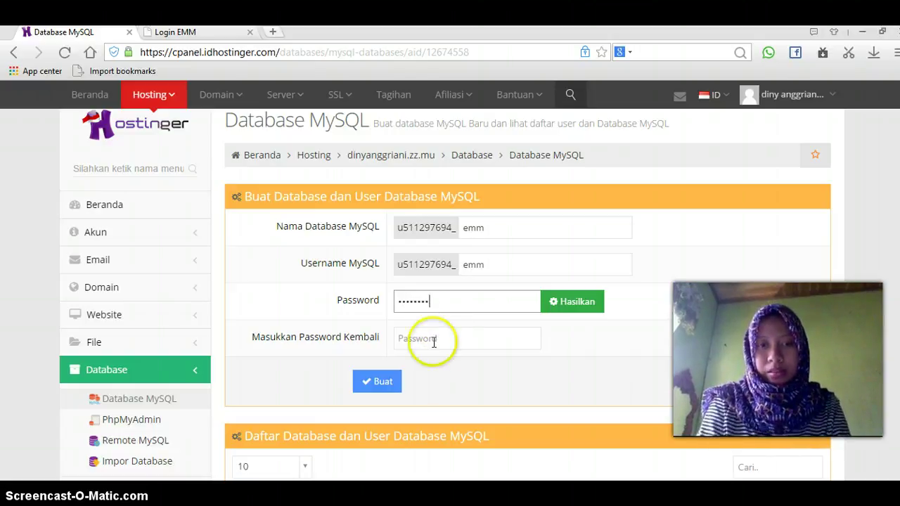
{"action": "left_click", "coordinate": [430, 336]}
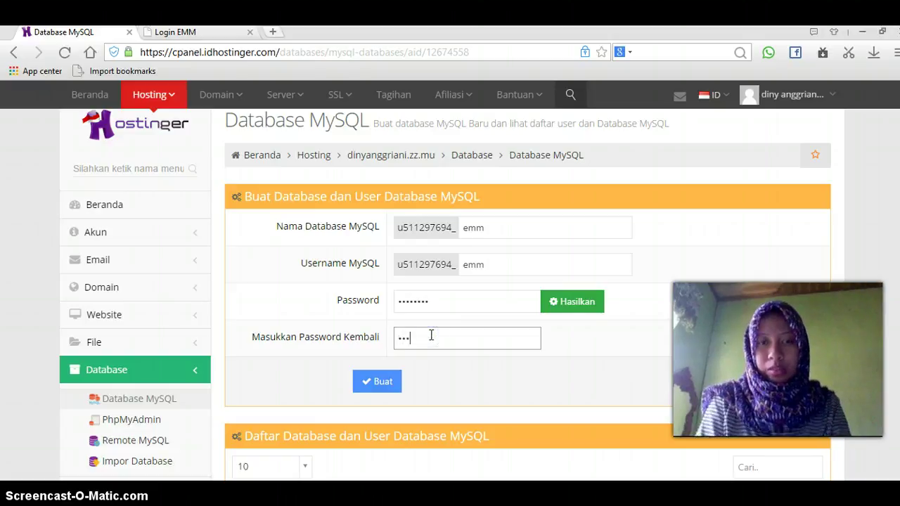
{"action": "left_click", "coordinate": [380, 380]}
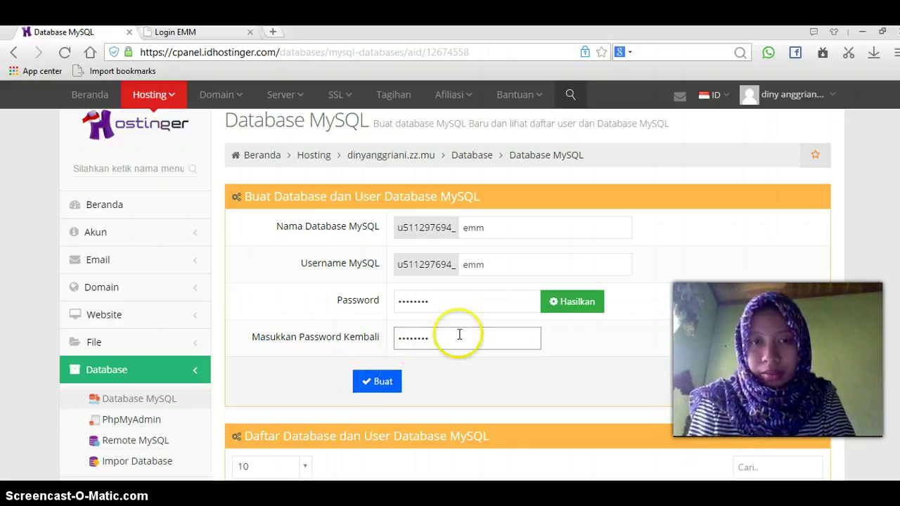
{"action": "scroll", "coordinate": [450, 295], "scroll_direction": "down", "scroll_amount": 2}
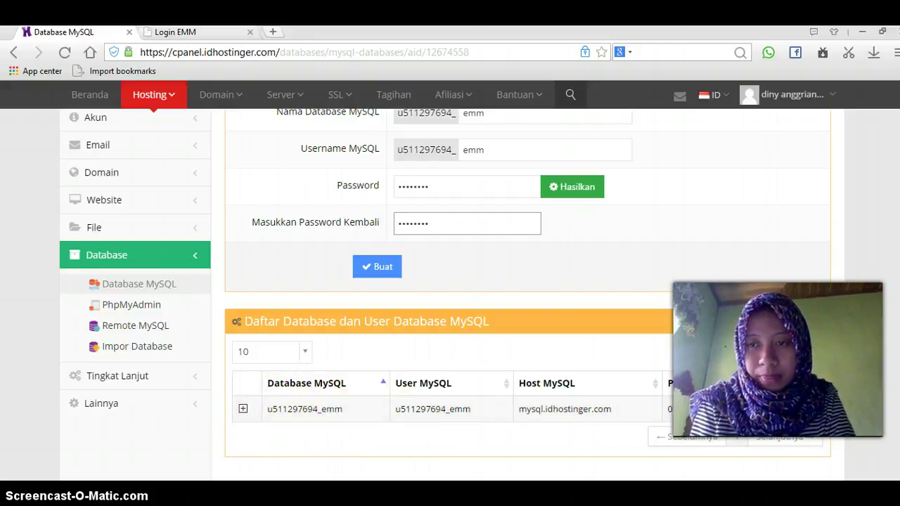
{"action": "scroll", "coordinate": [450, 295], "scroll_direction": "up", "scroll_amount": 1}
{"action": "scroll", "coordinate": [689, 303], "scroll_direction": "up", "scroll_amount": 1}
{"action": "scroll", "coordinate": [689, 302], "scroll_direction": "down", "scroll_amount": 1}
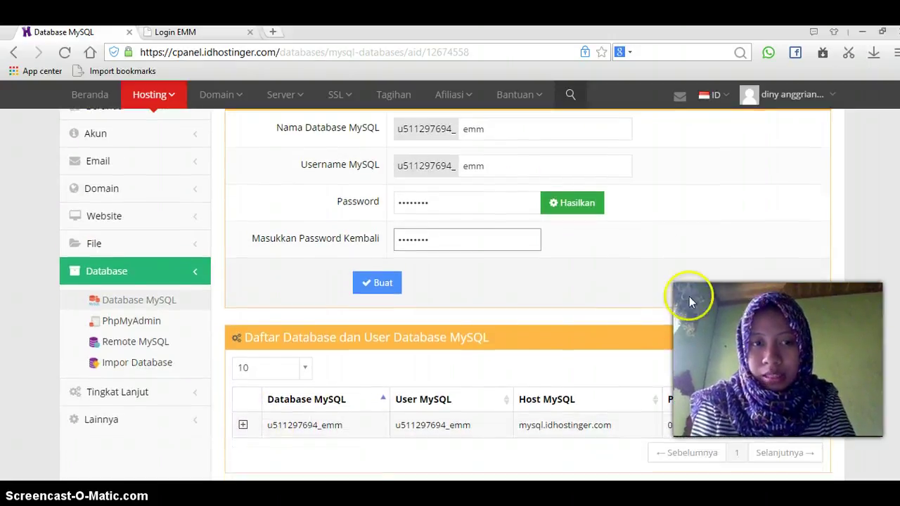
{"action": "left_click", "coordinate": [131, 322]}
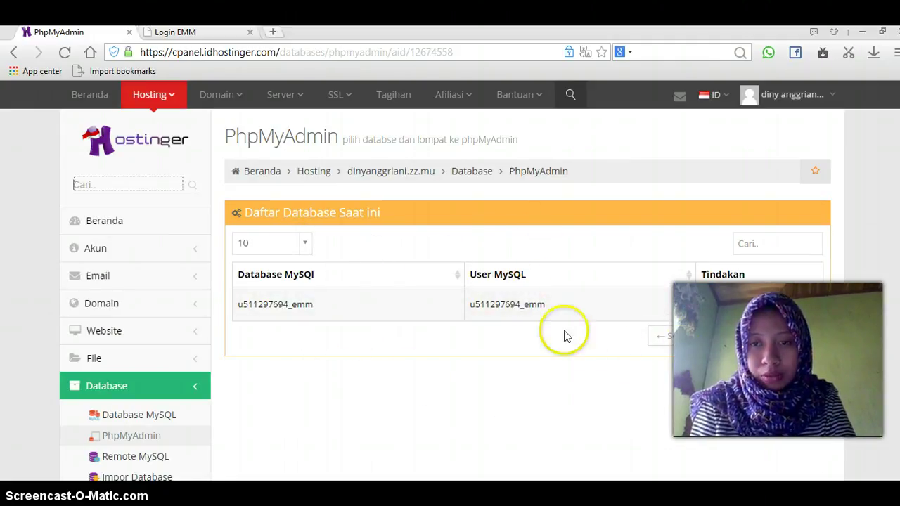
{"action": "left_click", "coordinate": [767, 311]}
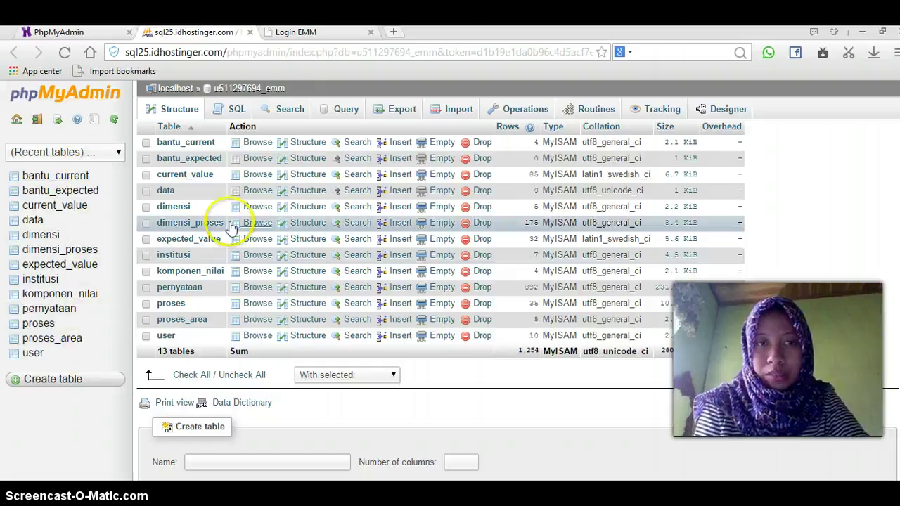
{"action": "left_click", "coordinate": [454, 117]}
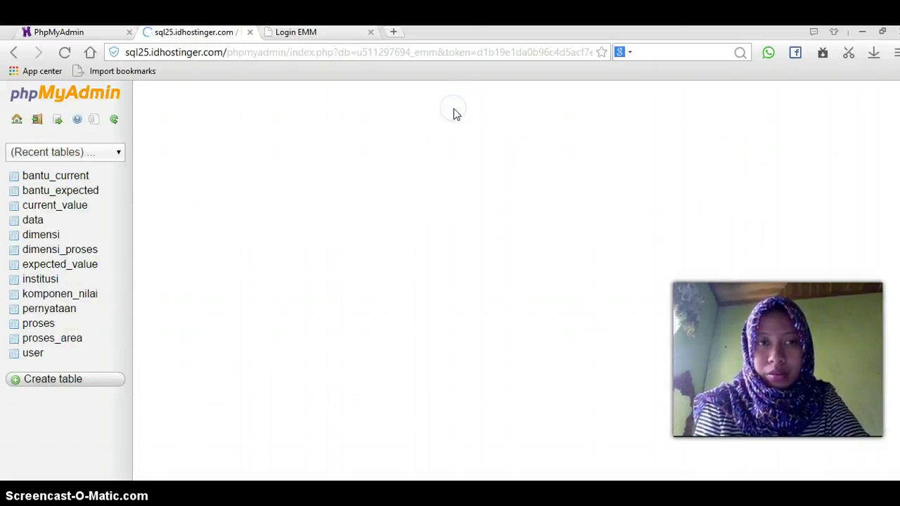
{"action": "left_click", "coordinate": [269, 246]}
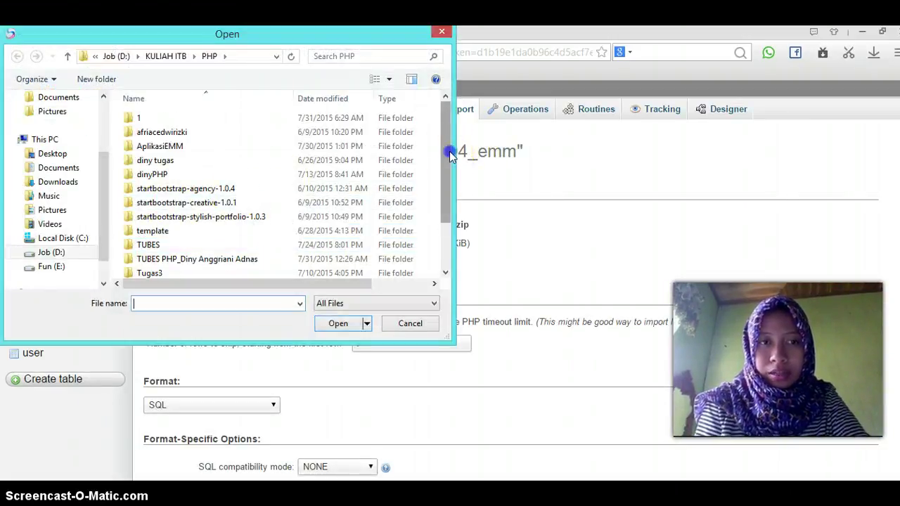
{"action": "left_click_drag", "start_coordinate": [447, 150], "coordinate": [444, 132]}
{"action": "left_click", "coordinate": [351, 146]}
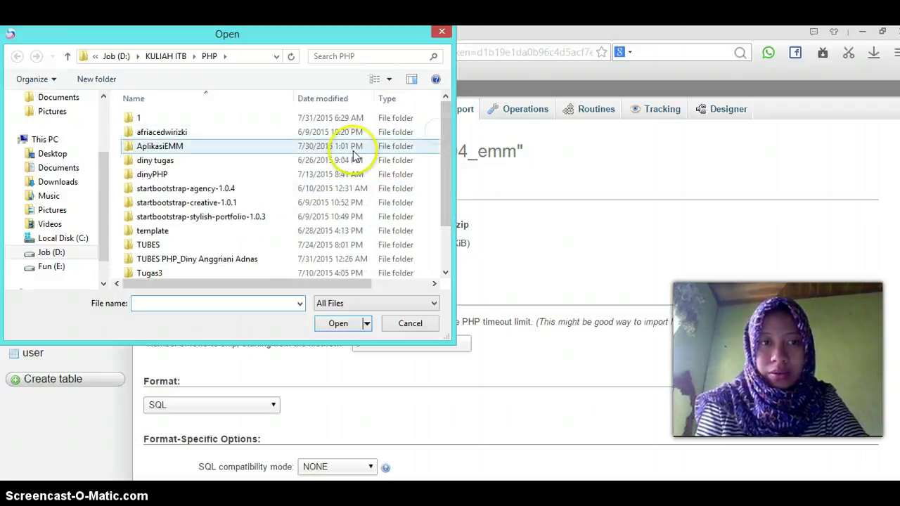
{"action": "double_click", "coordinate": [312, 147]}
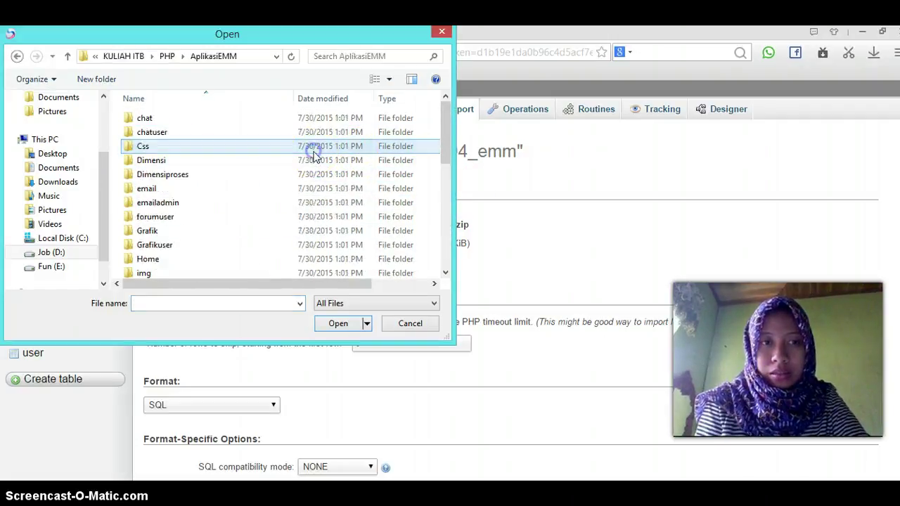
{"action": "left_click_drag", "start_coordinate": [445, 118], "coordinate": [444, 206]}
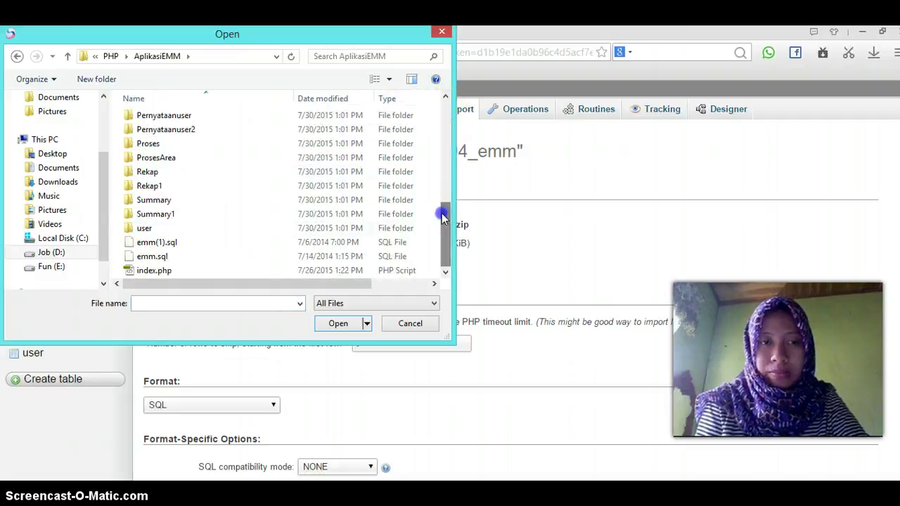
{"action": "double_click", "coordinate": [182, 244]}
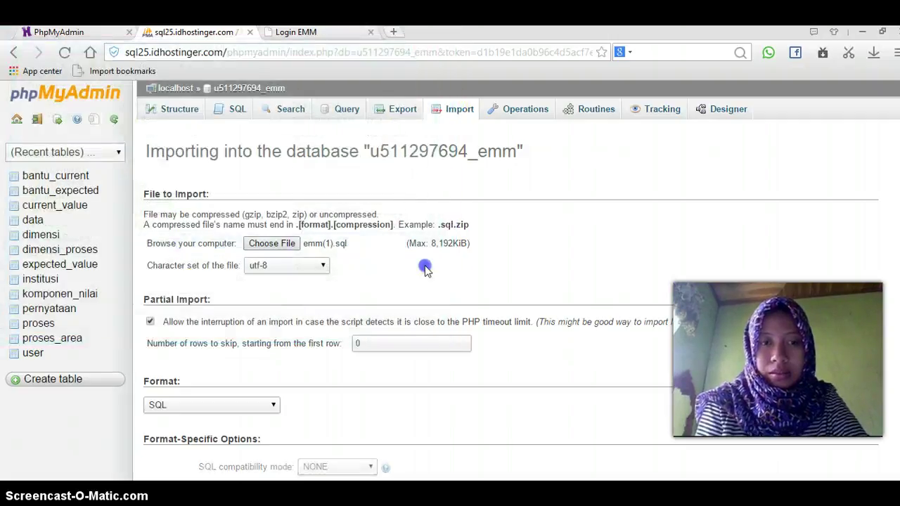
{"action": "scroll", "coordinate": [364, 409], "scroll_direction": "down", "scroll_amount": 2}
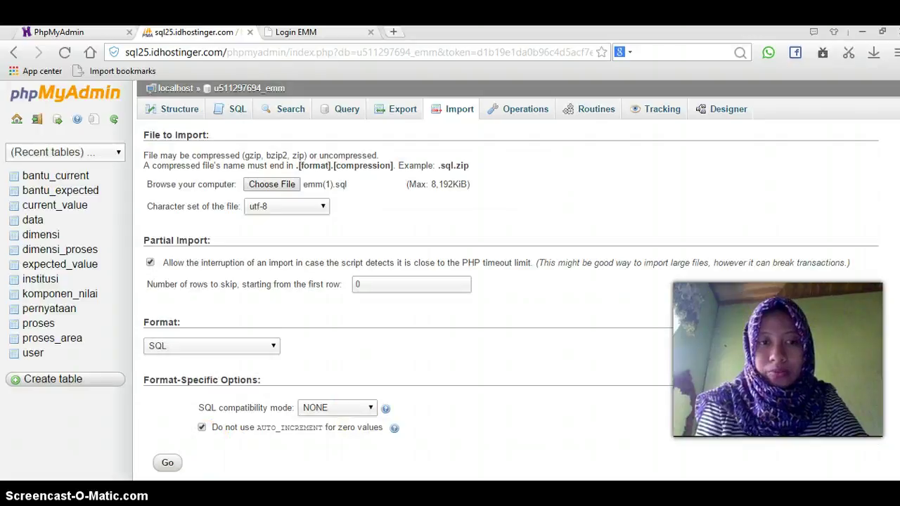
{"action": "scroll", "coordinate": [627, 185], "scroll_direction": "up", "scroll_amount": 2}
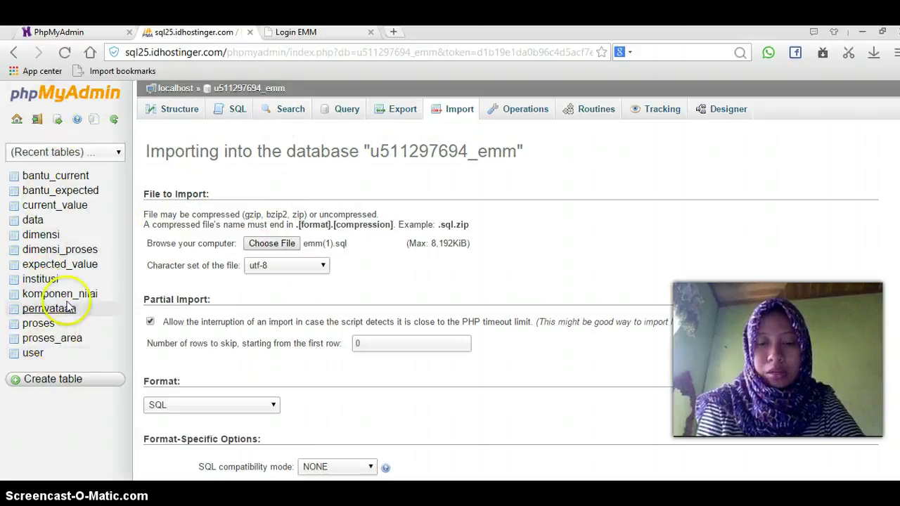
{"action": "left_click", "coordinate": [201, 120]}
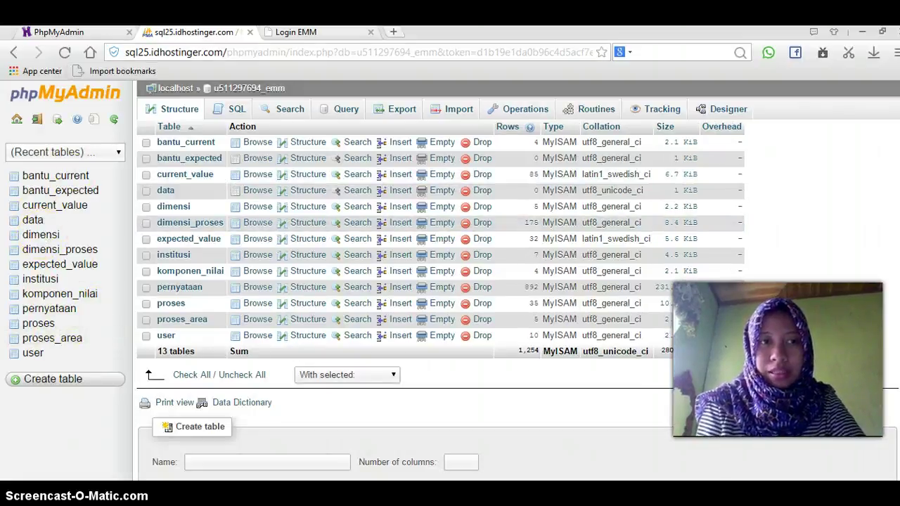
Expand the File menu in the cPanel sidebar, then bring up the local AplikasiEMM Explorer window.
{"action": "left_click", "coordinate": [83, 33]}
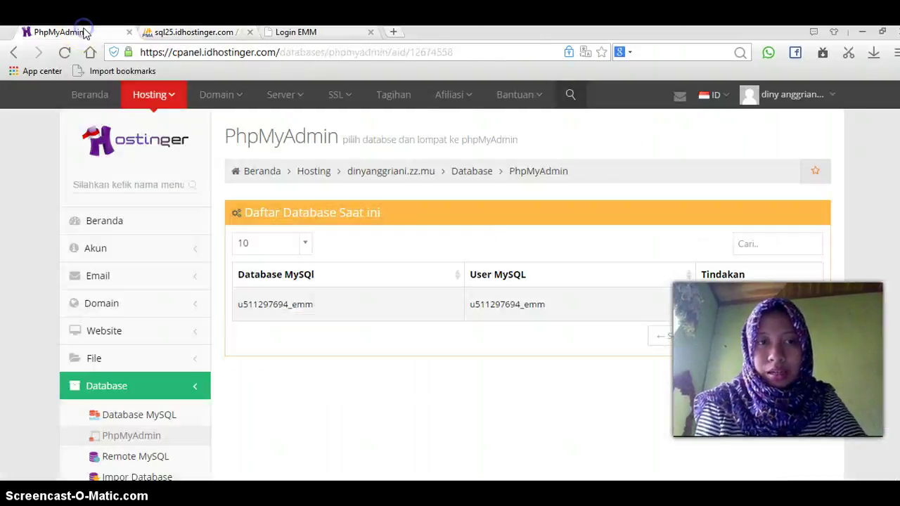
{"action": "scroll", "coordinate": [450, 296], "scroll_direction": "down", "scroll_amount": 2}
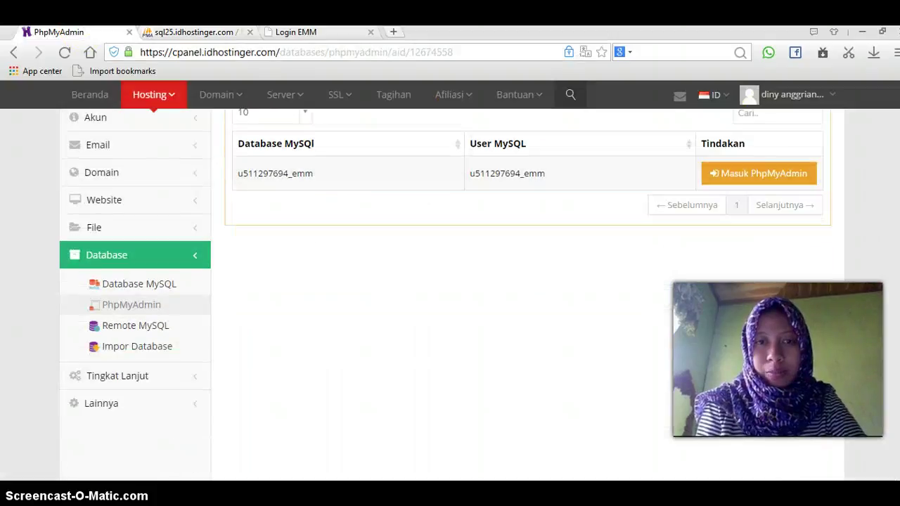
{"action": "scroll", "coordinate": [450, 295], "scroll_direction": "up", "scroll_amount": 1}
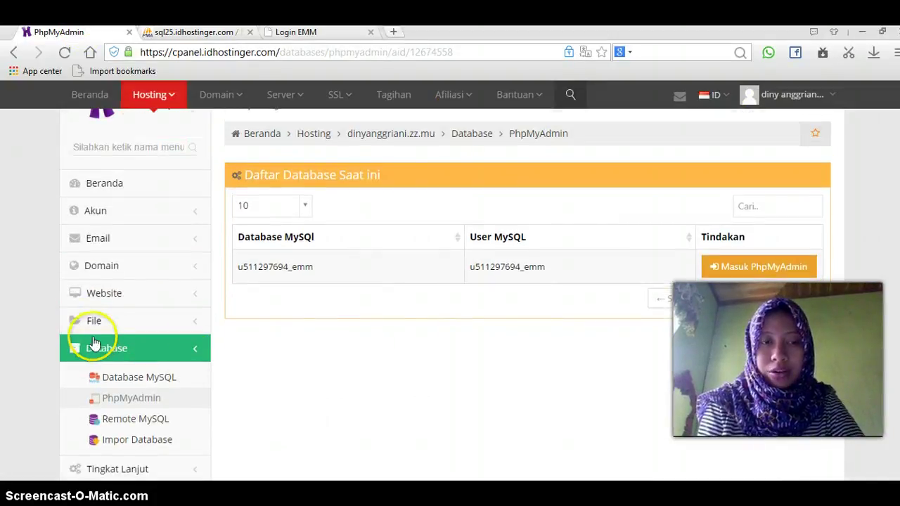
{"action": "left_click", "coordinate": [94, 325]}
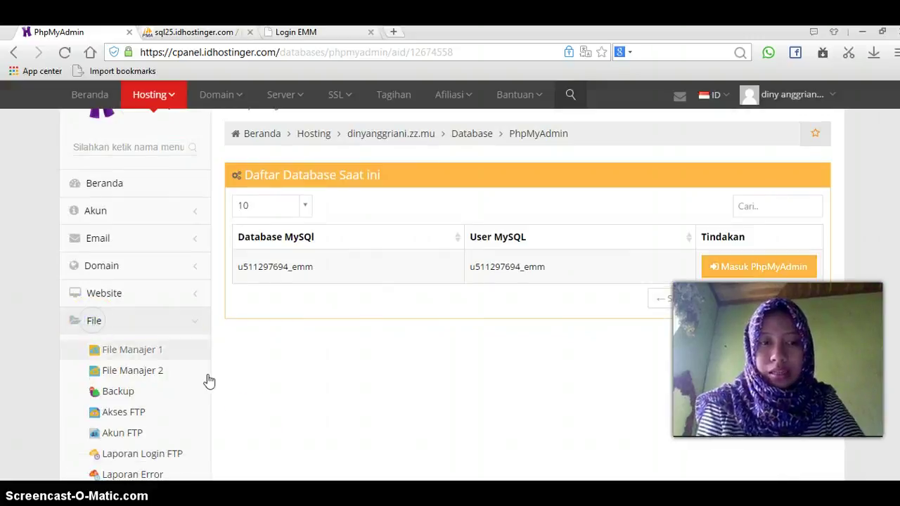
{"action": "left_click", "coordinate": [258, 494]}
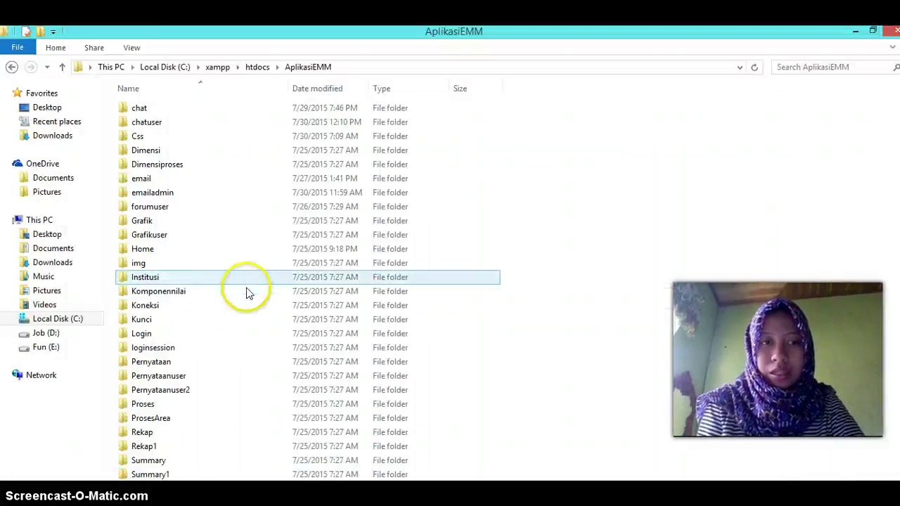
Browse the AplikasiEMM folder under xampp\htdocs, then switch back to the browser's cPanel.
{"action": "left_click", "coordinate": [257, 67]}
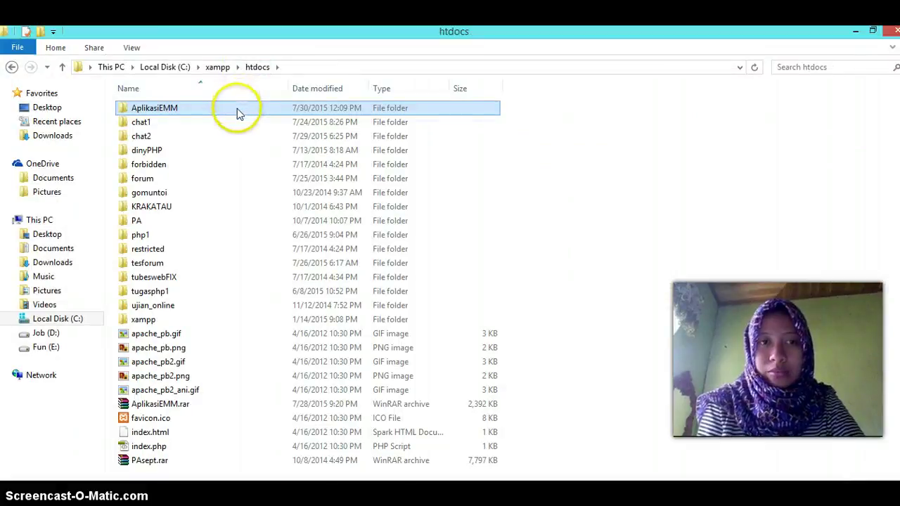
{"action": "double_click", "coordinate": [237, 109]}
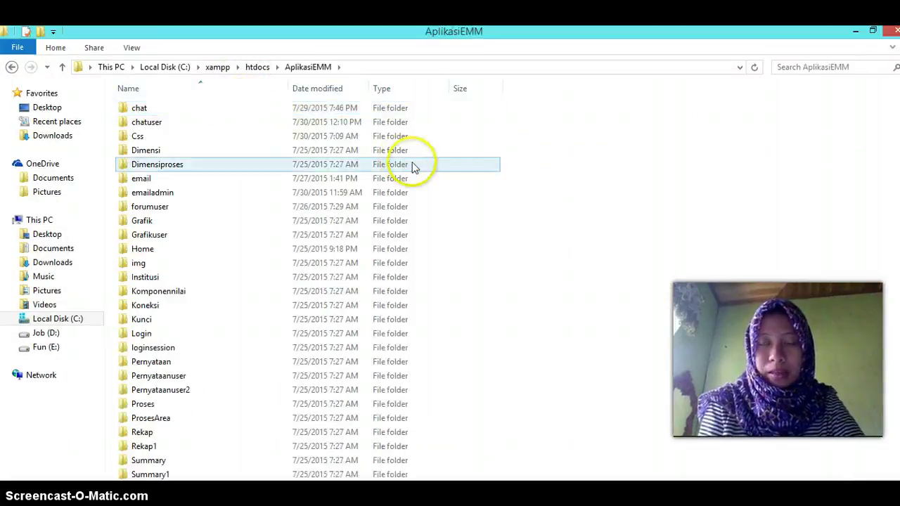
{"action": "scroll", "coordinate": [302, 281], "scroll_direction": "down", "scroll_amount": 1}
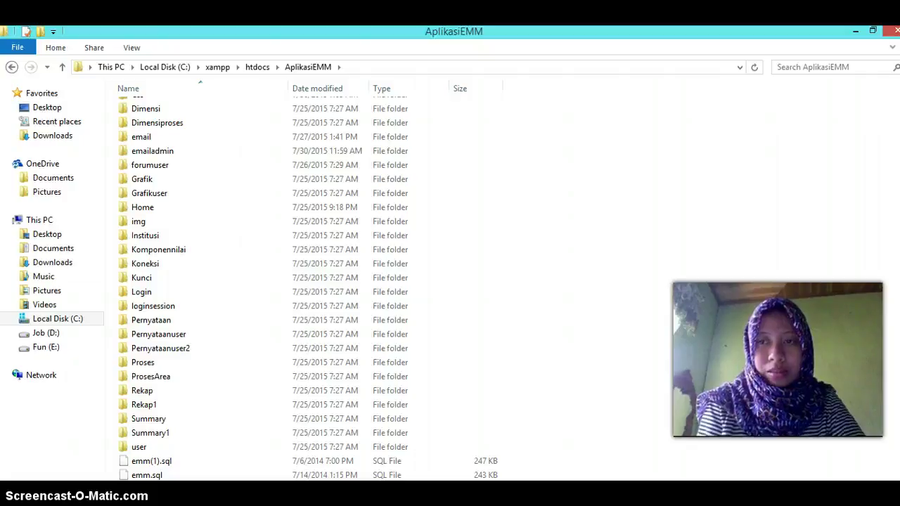
{"action": "scroll", "coordinate": [302, 282], "scroll_direction": "up", "scroll_amount": 1}
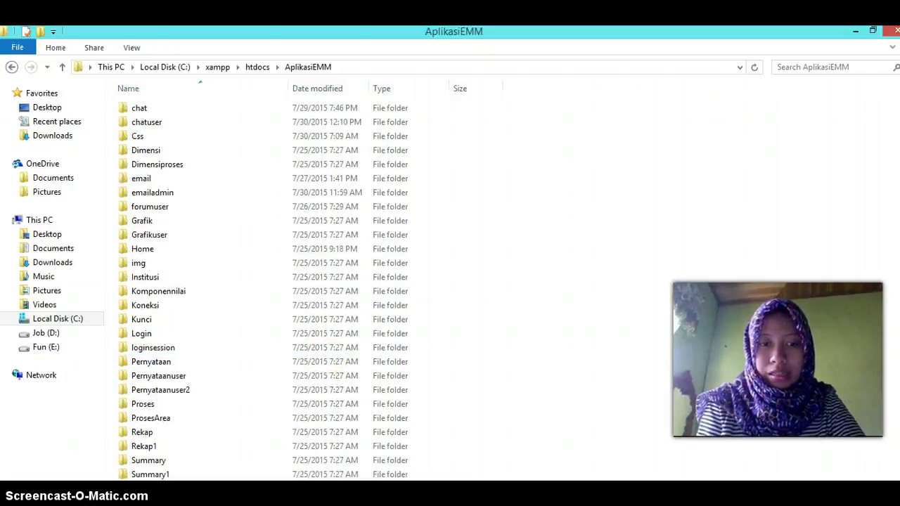
{"action": "left_click", "coordinate": [312, 493]}
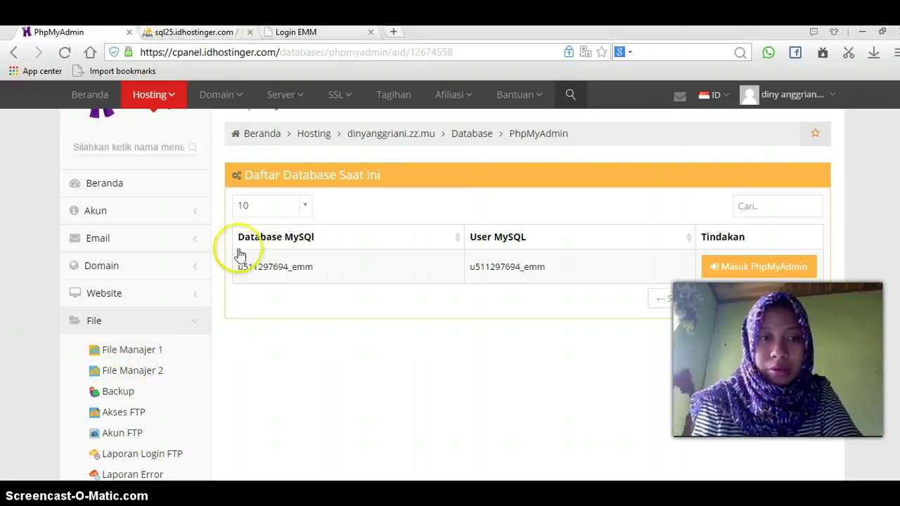
Open File Manajer 1 and launch the elFinder file manager showing the site's 28 items.
{"action": "left_click", "coordinate": [138, 354]}
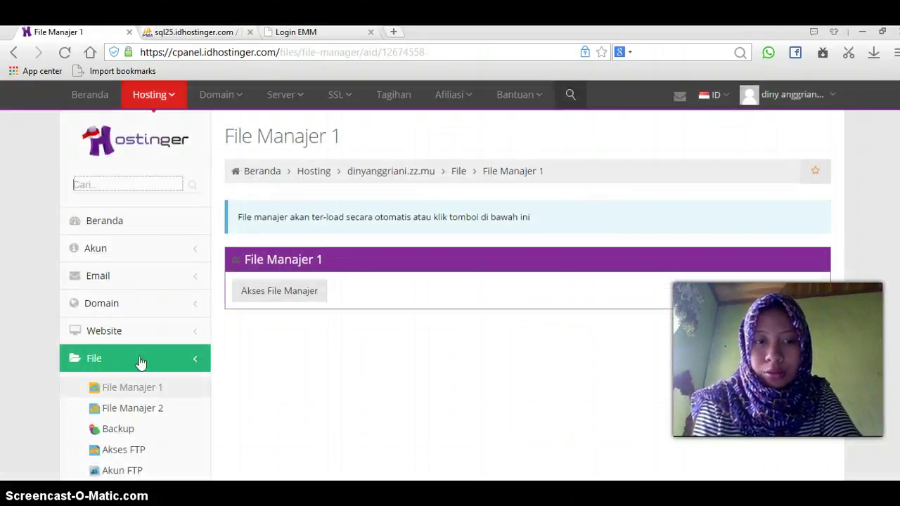
{"action": "left_click", "coordinate": [283, 296]}
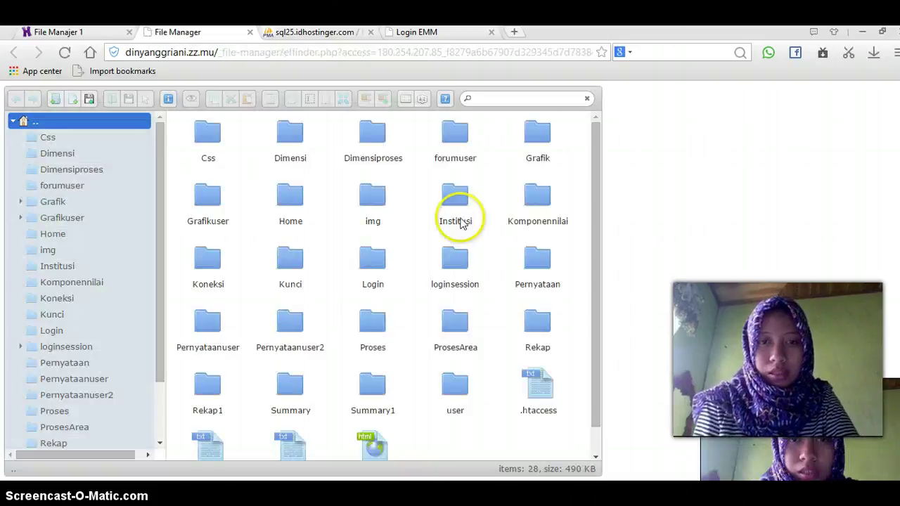
{"action": "left_click_drag", "start_coordinate": [593, 135], "coordinate": [593, 156]}
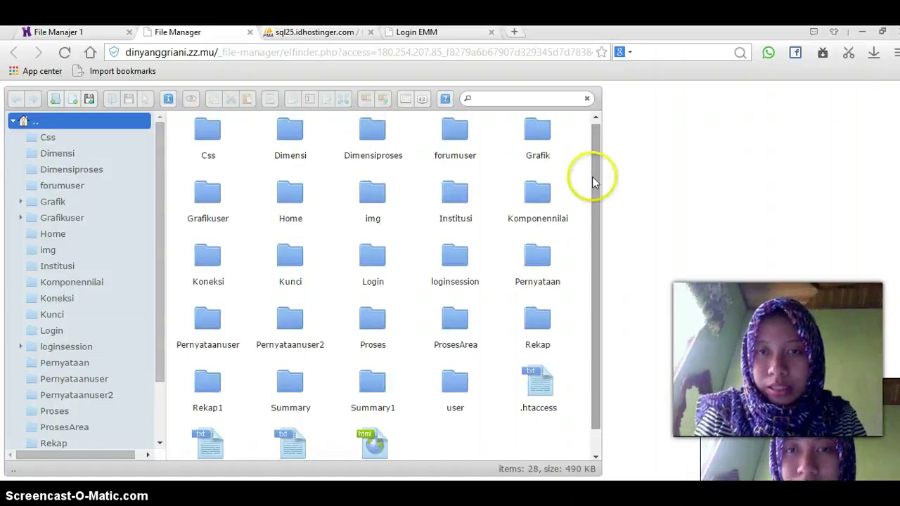
{"action": "left_click", "coordinate": [592, 179]}
{"action": "left_click_drag", "start_coordinate": [592, 180], "coordinate": [596, 231]}
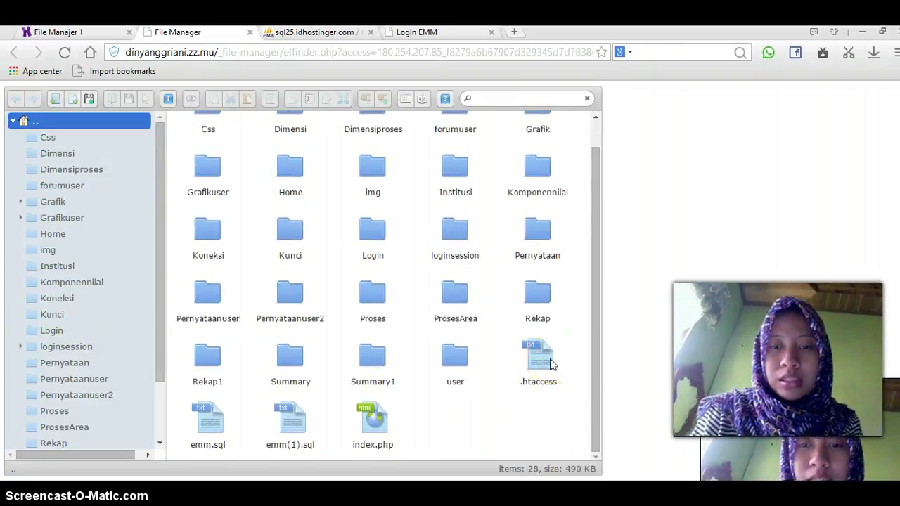
{"action": "left_click", "coordinate": [552, 364]}
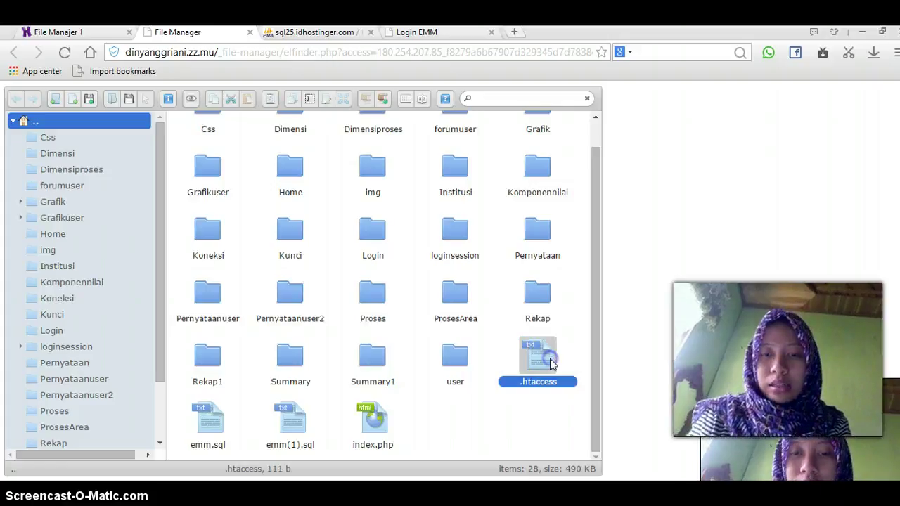
{"action": "left_click", "coordinate": [475, 427]}
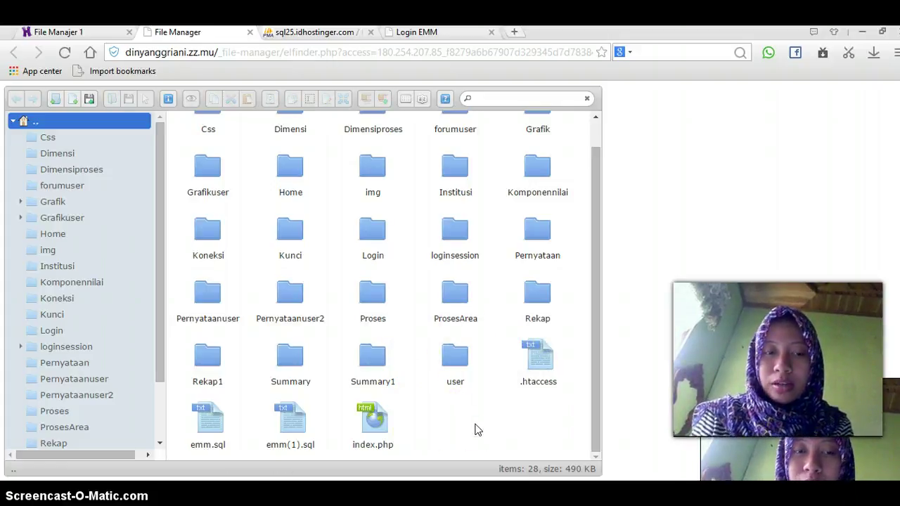
{"action": "key", "text": "alt+Tab"}
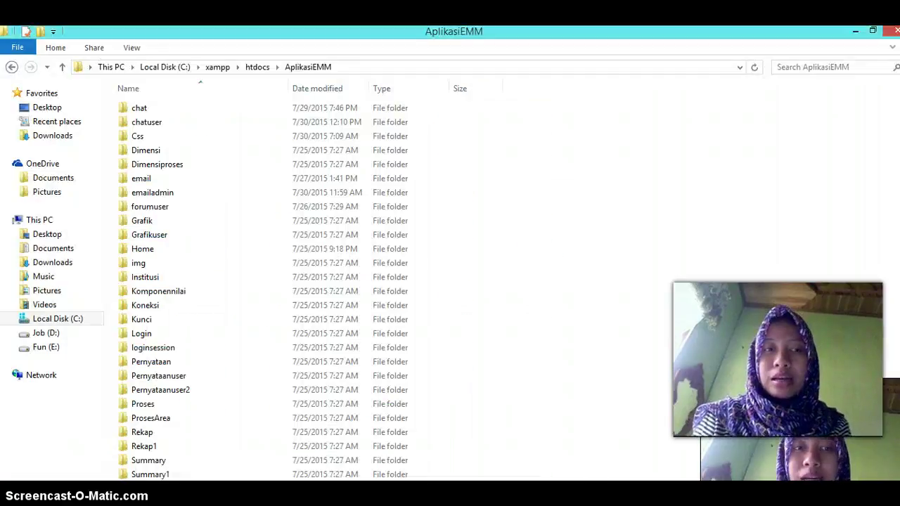
{"action": "key", "text": "alt+Tab"}
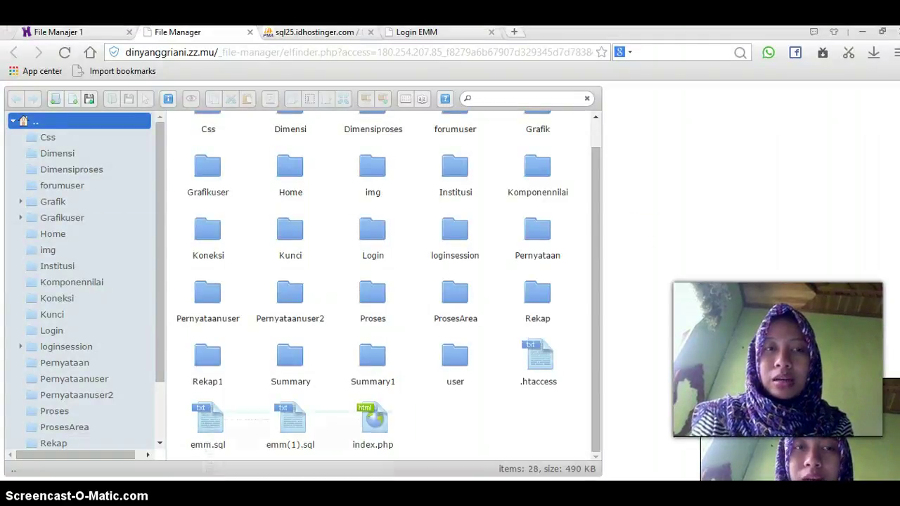
{"action": "key", "text": "alt+Tab"}
{"action": "key", "text": "alt+Tab"}
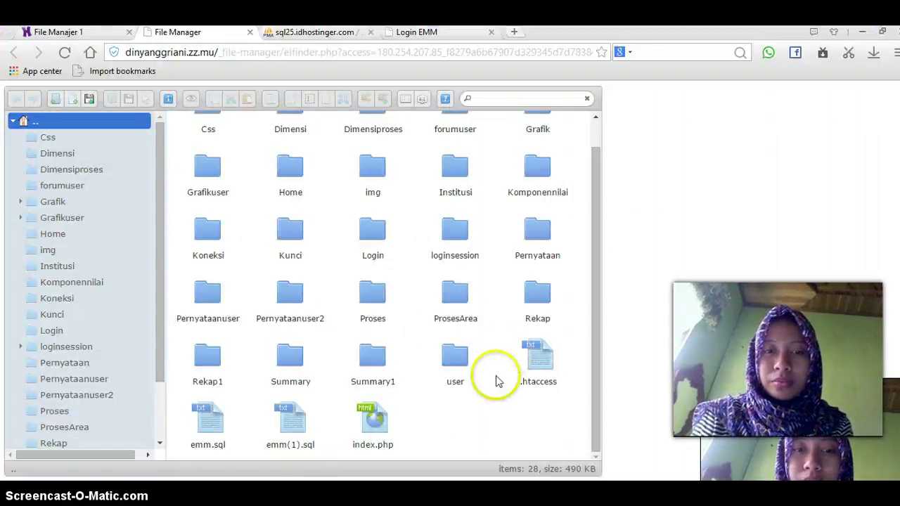
{"action": "right_click", "coordinate": [455, 416]}
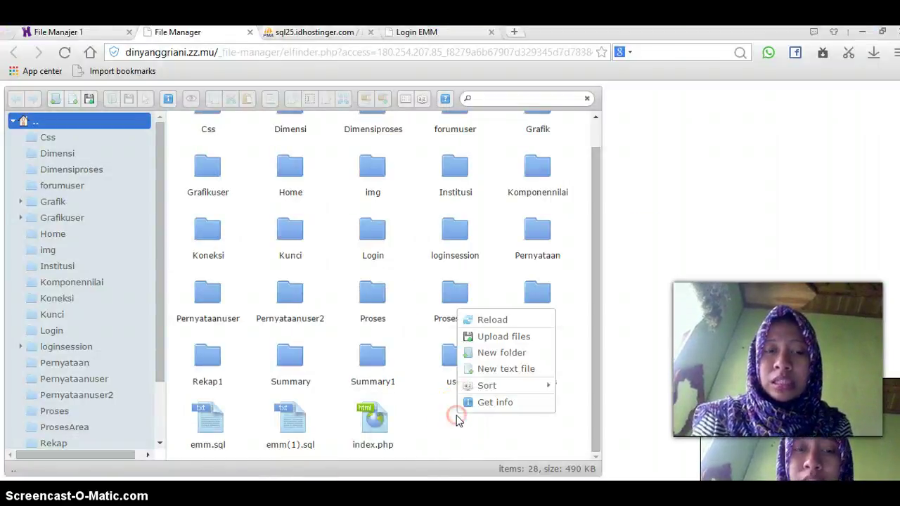
{"action": "left_click", "coordinate": [485, 352]}
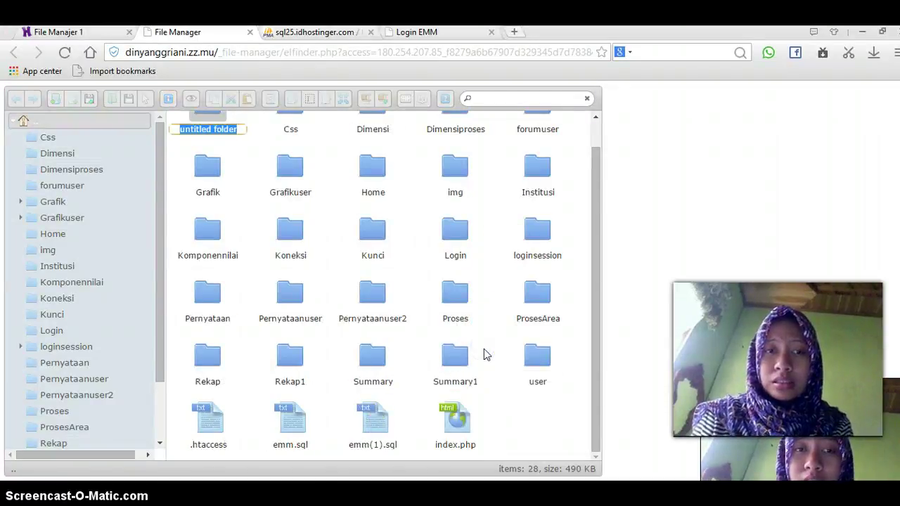
{"action": "type", "text": "css"}
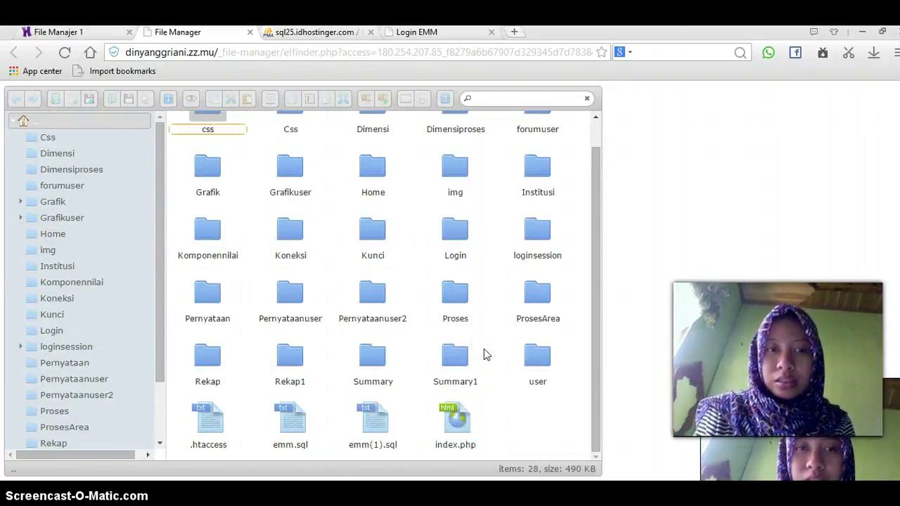
{"action": "key", "text": "Return"}
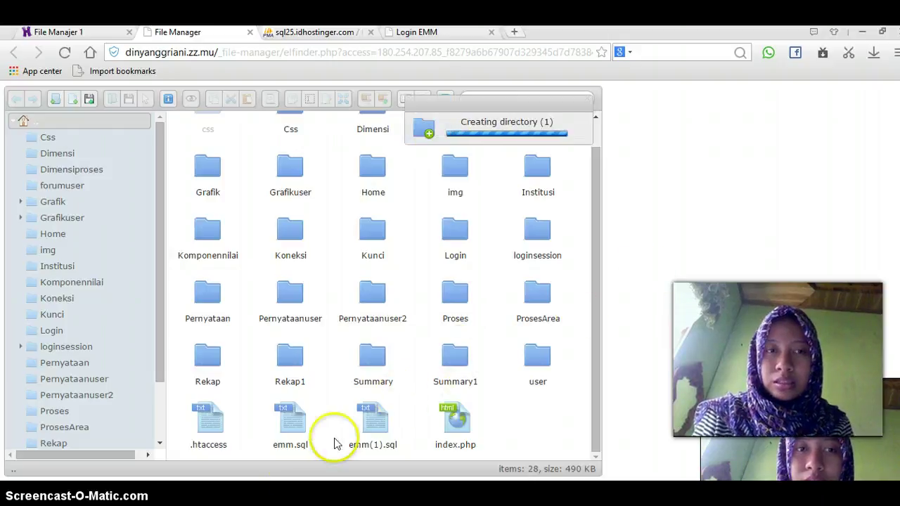
{"action": "left_click", "coordinate": [261, 492]}
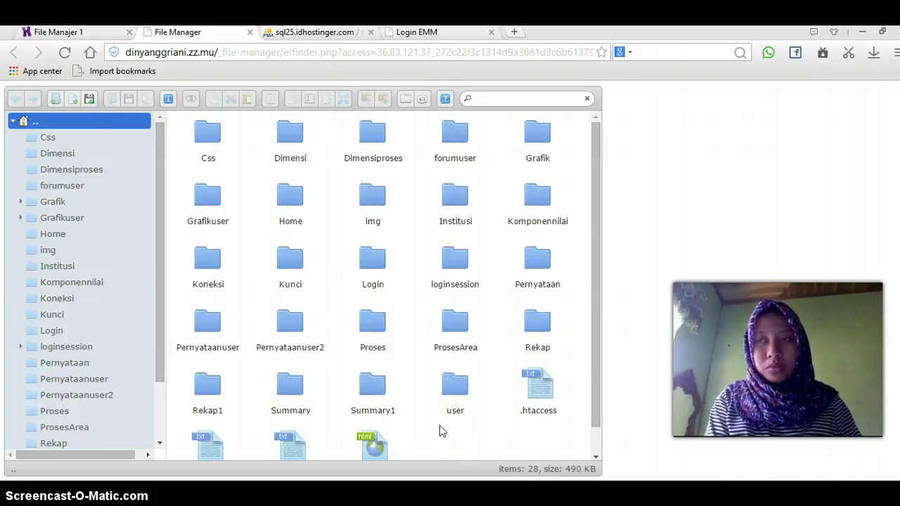
Create a new folder named lat in the site root and select it.
{"action": "right_click", "coordinate": [483, 428]}
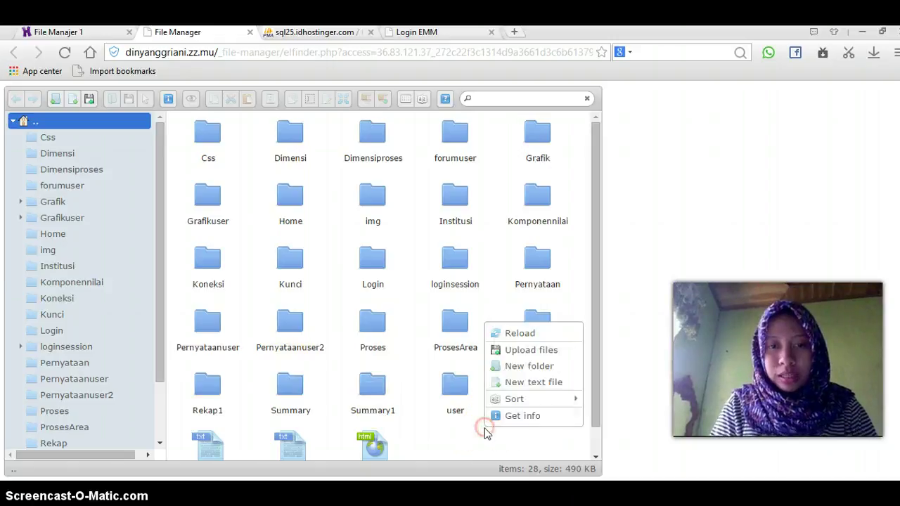
{"action": "left_click", "coordinate": [520, 366]}
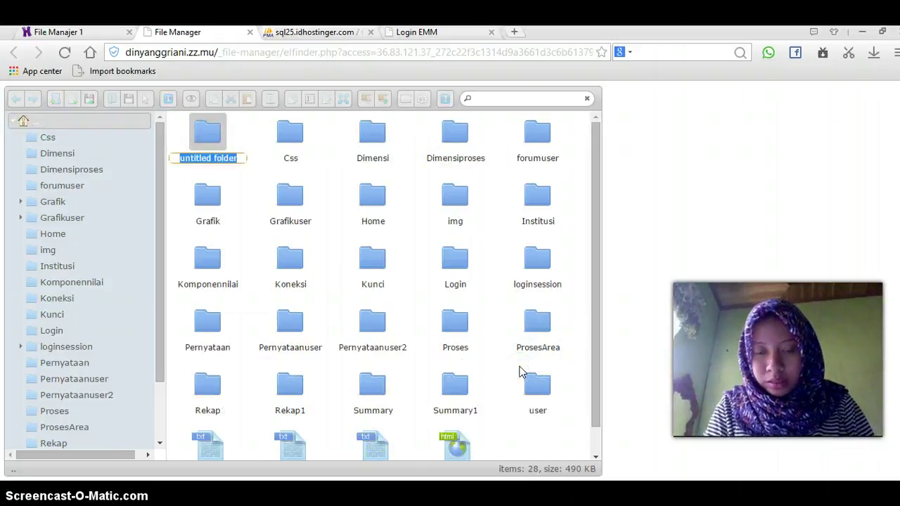
{"action": "key", "text": "BackSpace"}
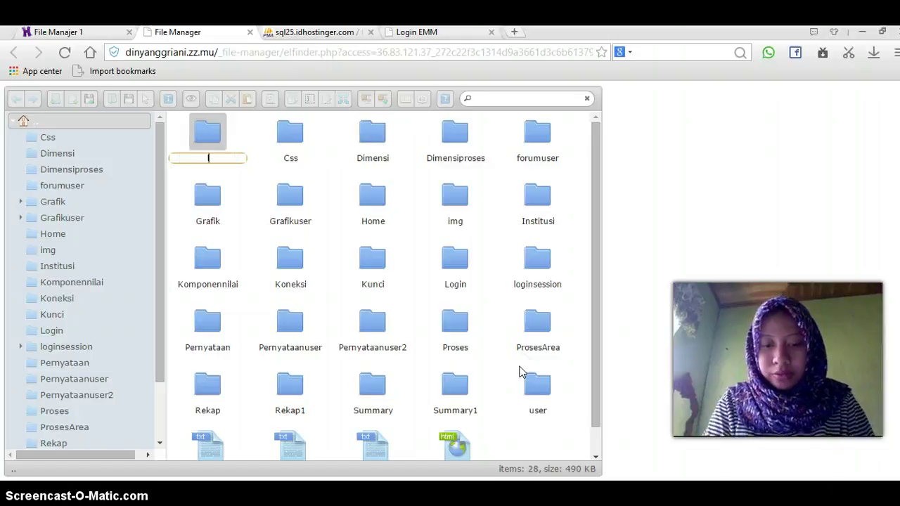
{"action": "type", "text": "lat"}
{"action": "key", "text": "Return"}
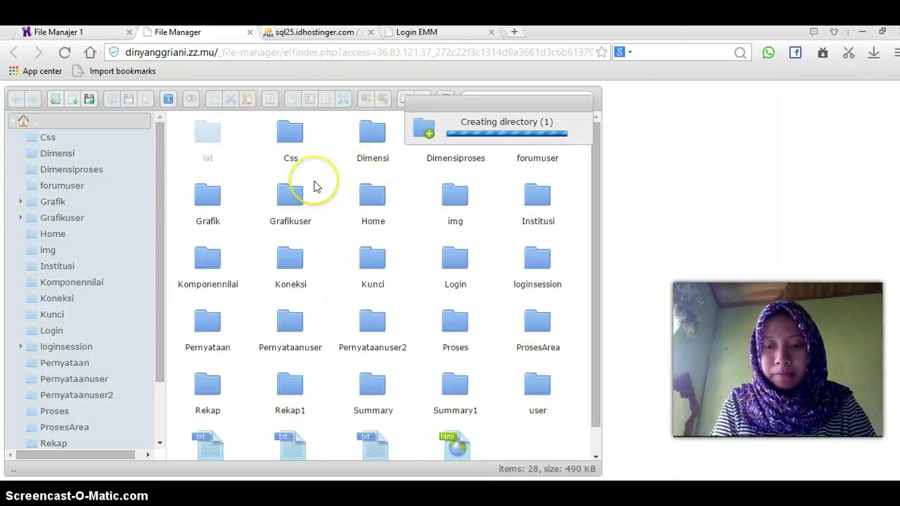
{"action": "left_click_drag", "start_coordinate": [371, 262], "coordinate": [373, 267]}
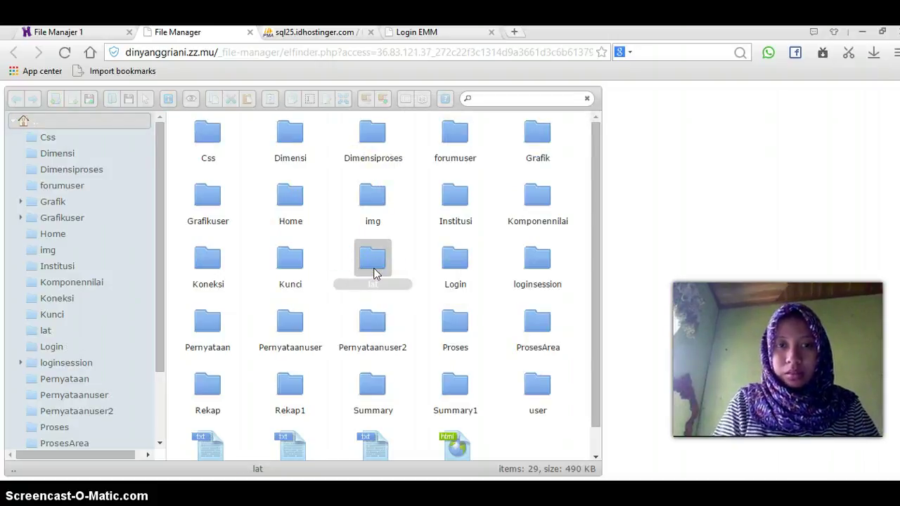
{"action": "left_click", "coordinate": [373, 237]}
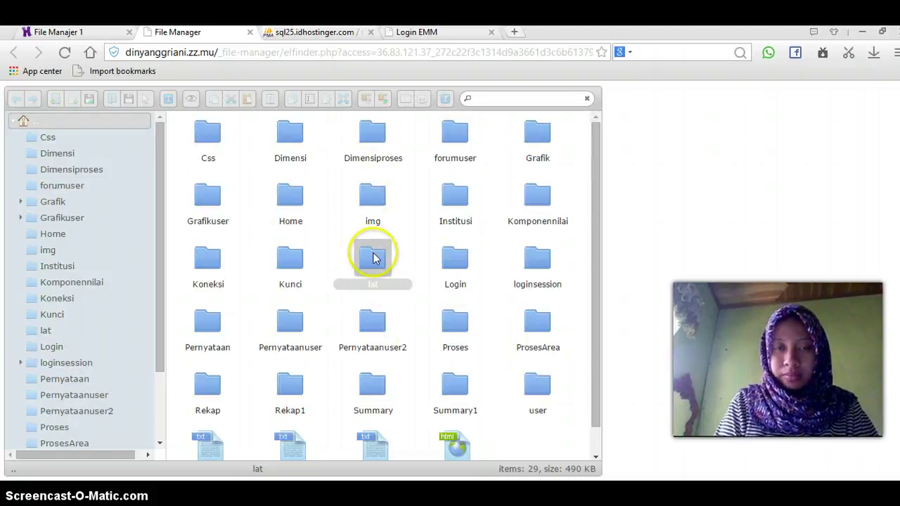
{"action": "left_click_drag", "start_coordinate": [374, 258], "coordinate": [373, 257]}
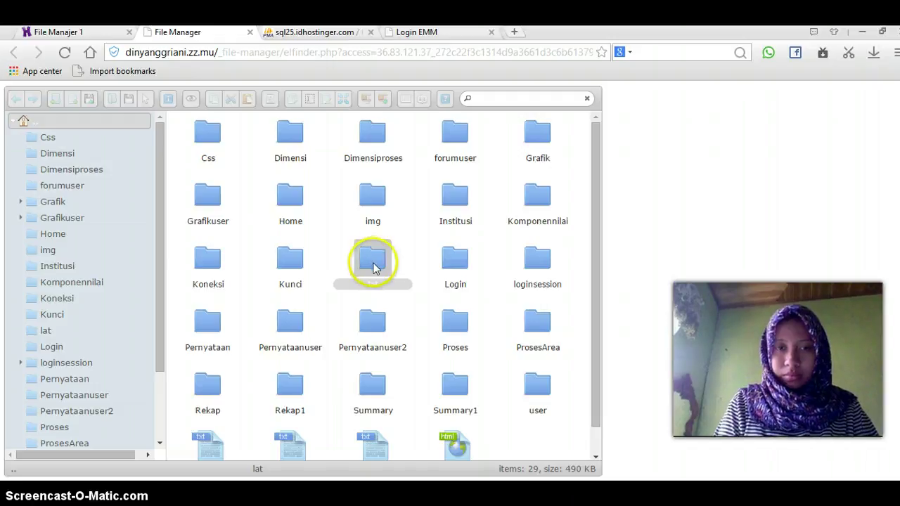
{"action": "left_click", "coordinate": [374, 267]}
Open the lat folder, start an Upload files, then cancel the file picker and close the dialog.
{"action": "double_click", "coordinate": [373, 267]}
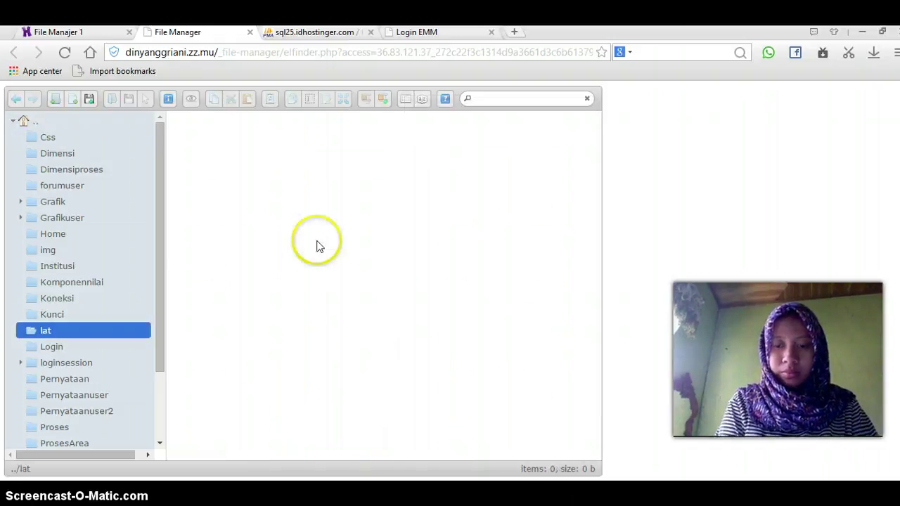
{"action": "right_click", "coordinate": [316, 244]}
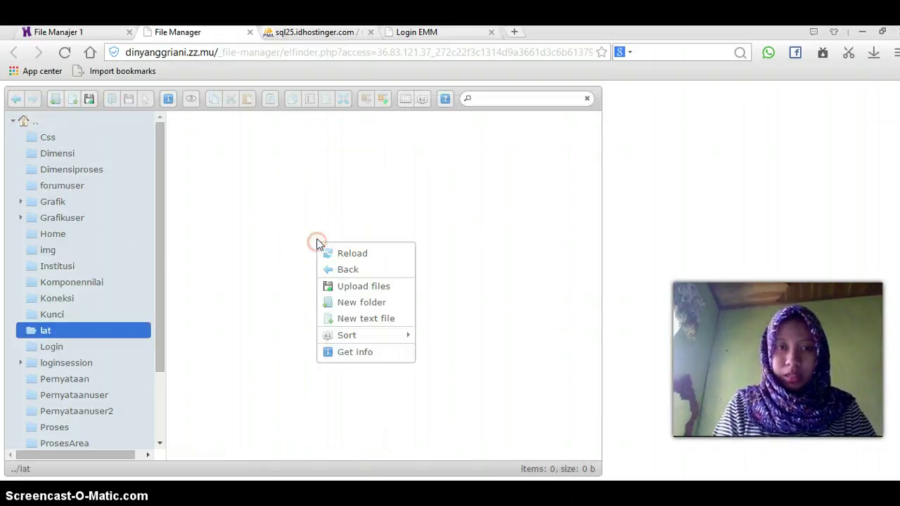
{"action": "left_click", "coordinate": [367, 290]}
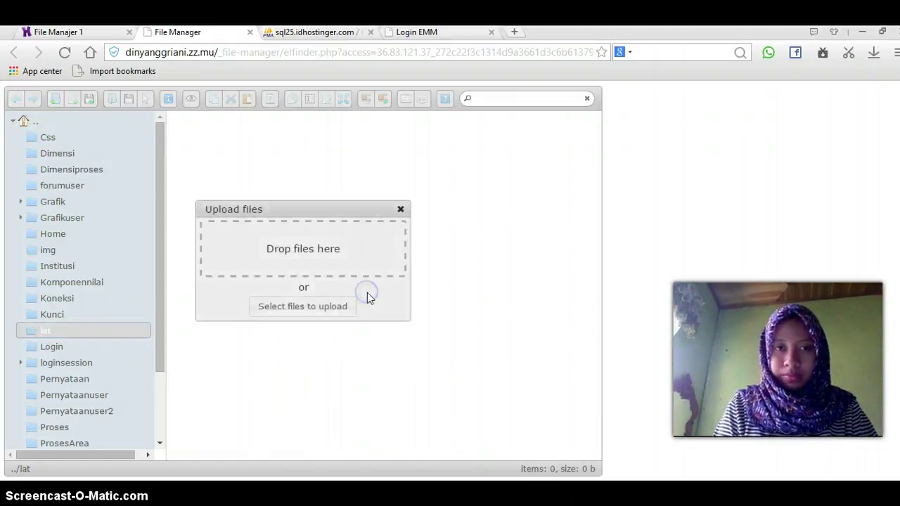
{"action": "left_click", "coordinate": [307, 311]}
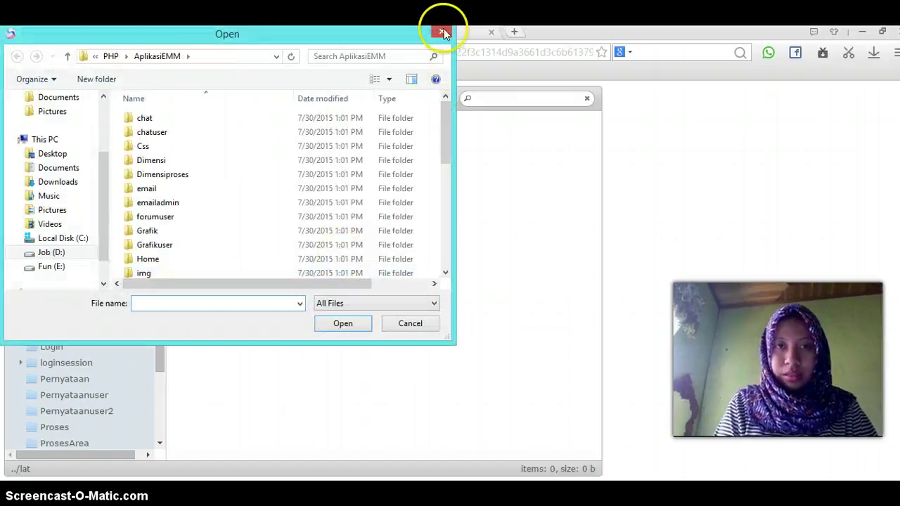
{"action": "left_click", "coordinate": [438, 35]}
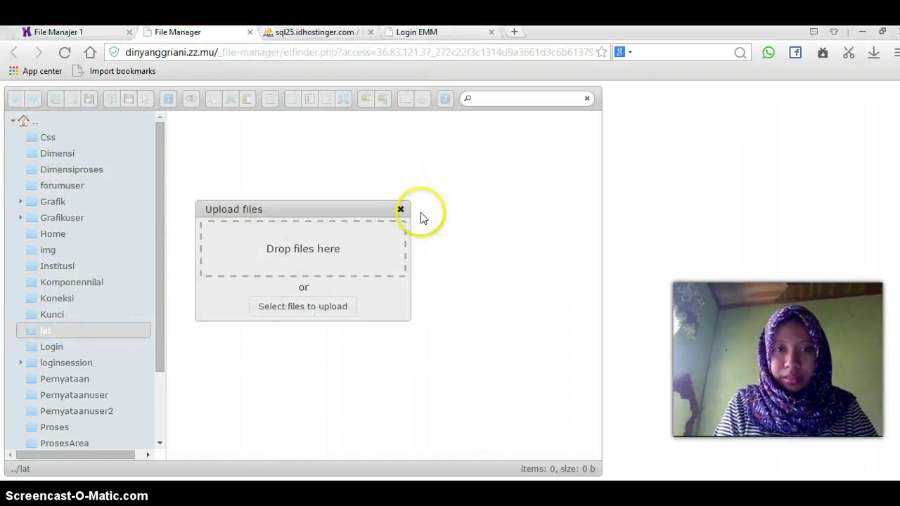
{"action": "left_click", "coordinate": [401, 210]}
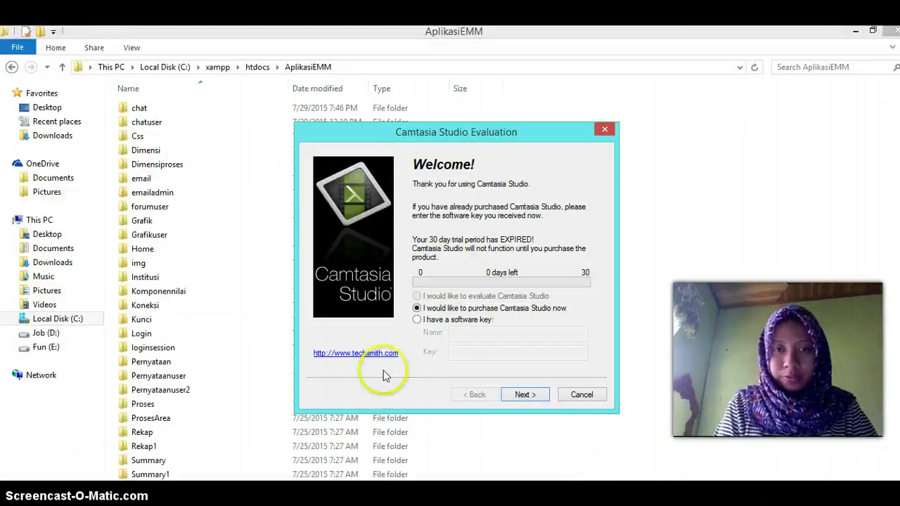
Dismiss the Camtasia popup, select all eight Dimensi files, and restore Explorer beside the browser.
{"action": "left_click", "coordinate": [581, 394]}
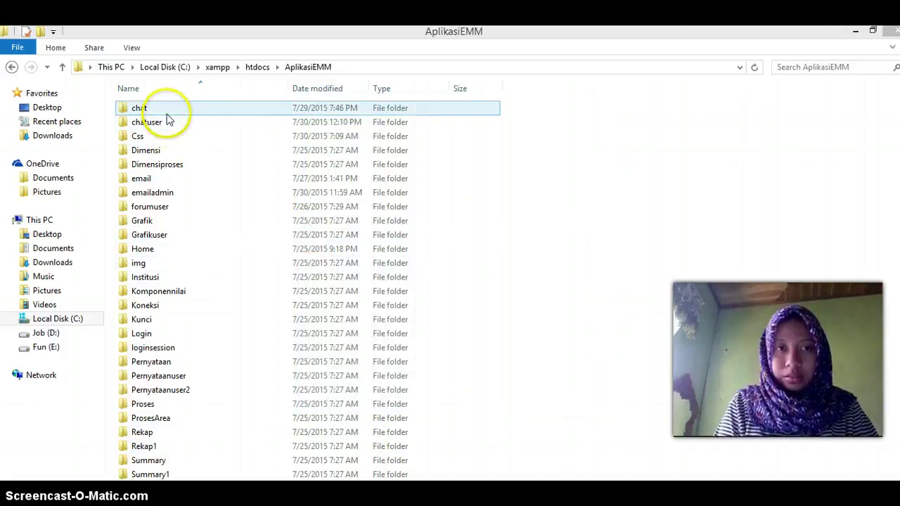
{"action": "double_click", "coordinate": [165, 149]}
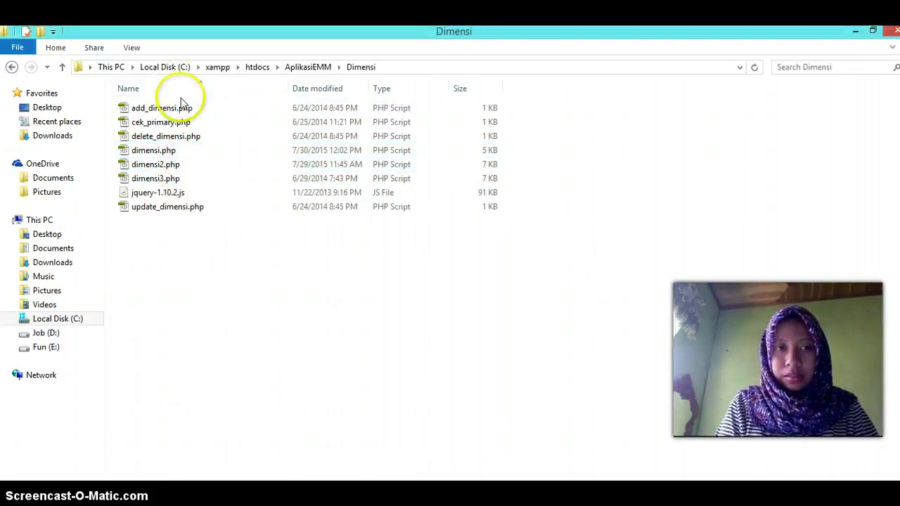
{"action": "left_click", "coordinate": [178, 110]}
{"action": "key", "text": "ctrl+a"}
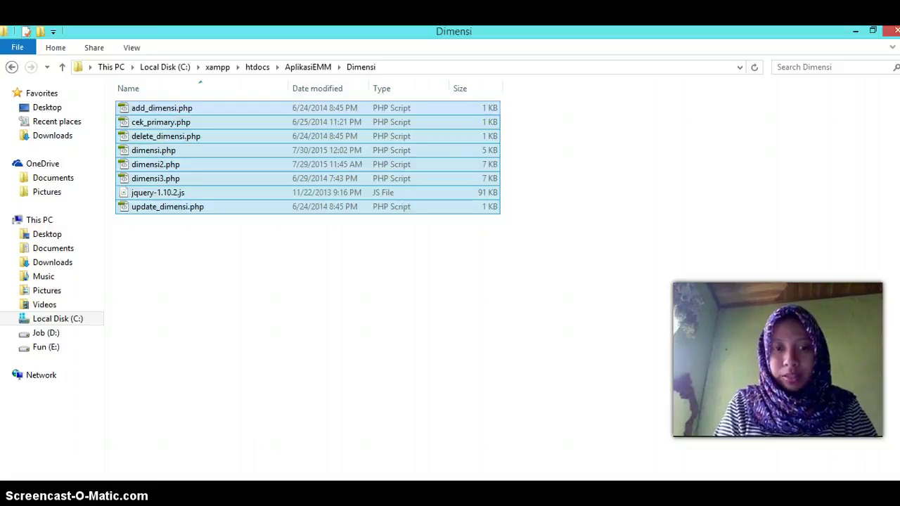
{"action": "left_click", "coordinate": [313, 432]}
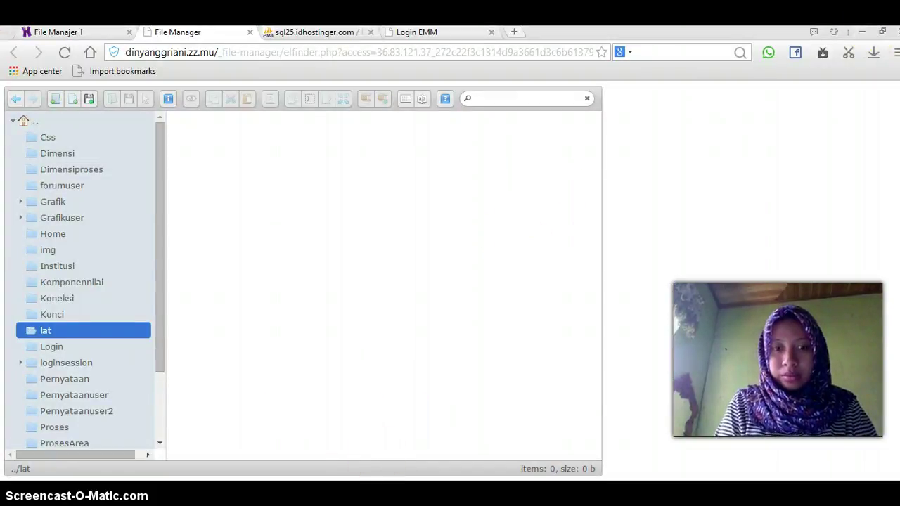
{"action": "left_click", "coordinate": [743, 478]}
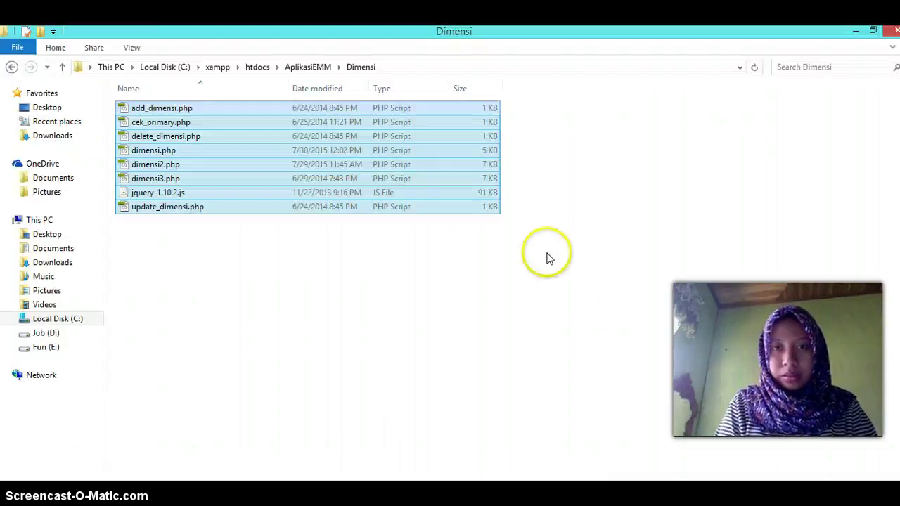
{"action": "left_click", "coordinate": [871, 32]}
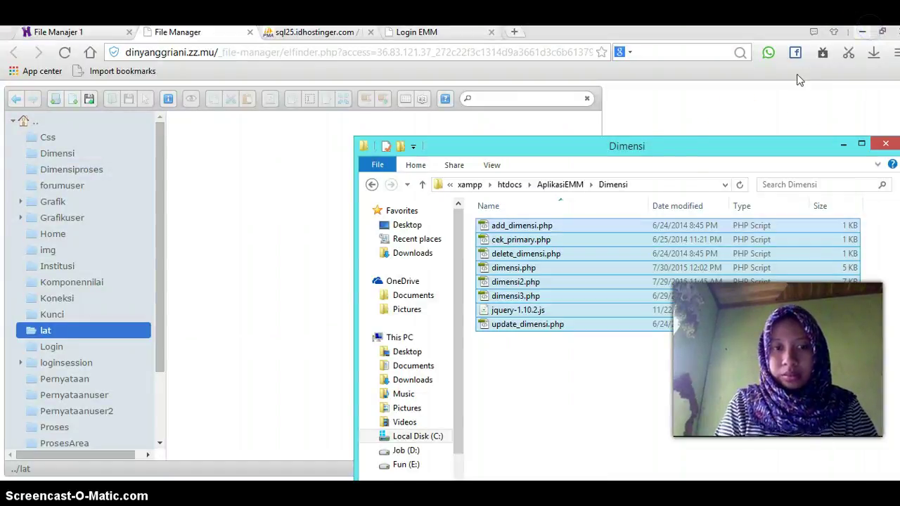
Upload the eight Dimensi files from Explorer into the lat folder and clear the selection.
{"action": "left_click_drag", "start_coordinate": [550, 241], "coordinate": [261, 195]}
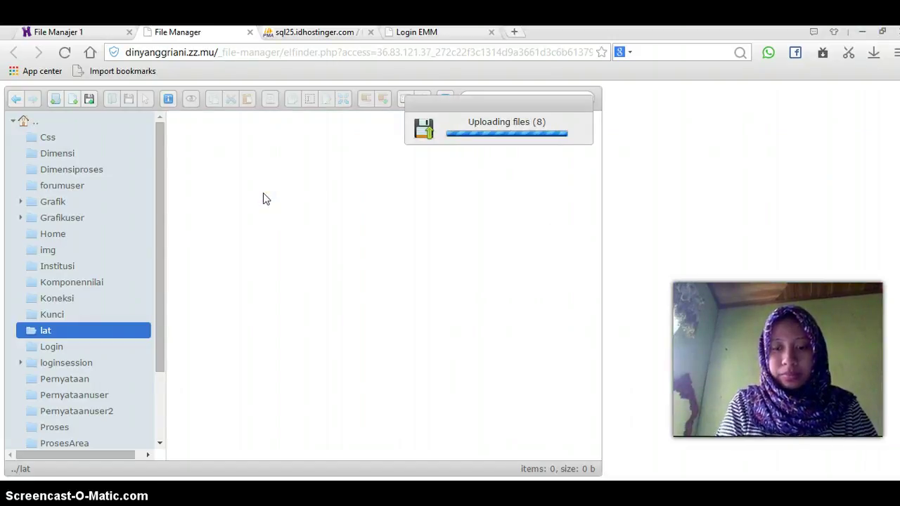
{"action": "left_click", "coordinate": [347, 301]}
{"action": "left_click", "coordinate": [352, 360]}
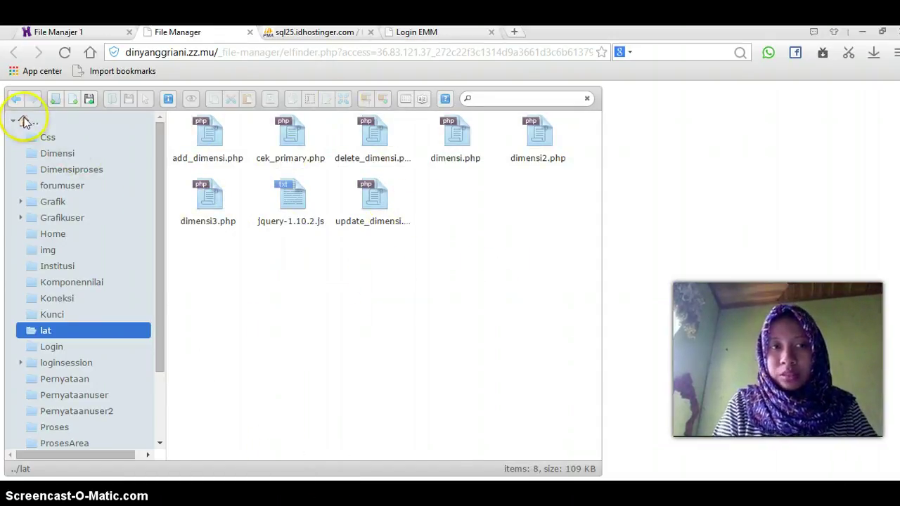
Go back to the site's root folder, showing its 29 items.
{"action": "left_click", "coordinate": [24, 122]}
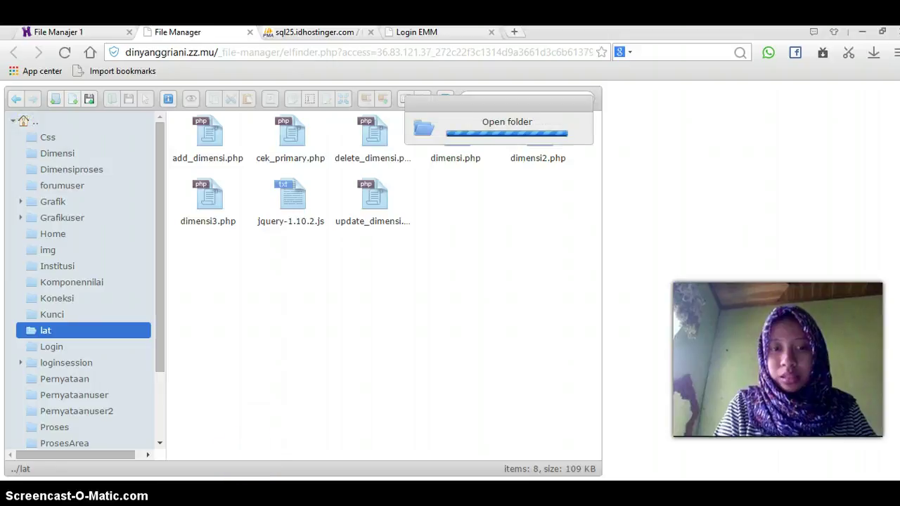
{"action": "left_click", "coordinate": [235, 443]}
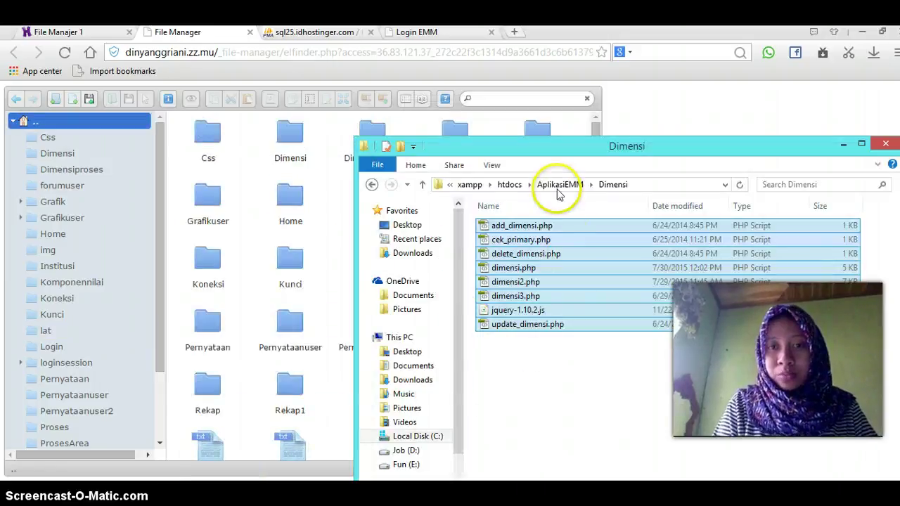
{"action": "left_click", "coordinate": [556, 185]}
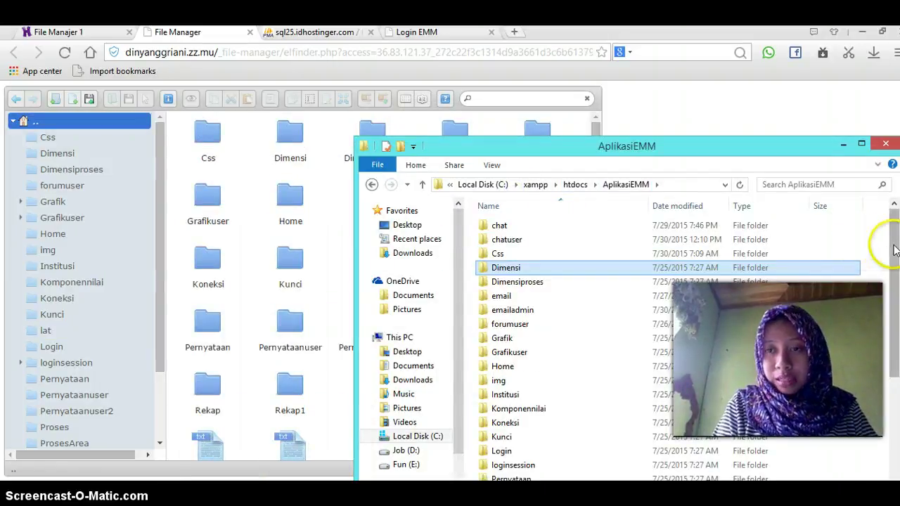
{"action": "mouse_move", "coordinate": [894, 248]}
{"action": "left_mouse_down"}
{"action": "mouse_move", "coordinate": [894, 378]}
{"action": "mouse_move", "coordinate": [887, 256]}
{"action": "left_mouse_up"}
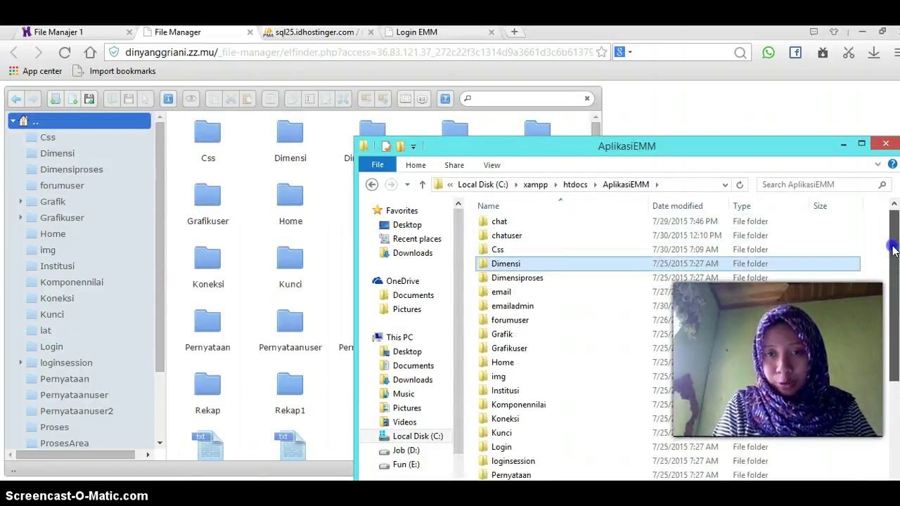
{"action": "left_click", "coordinate": [314, 280]}
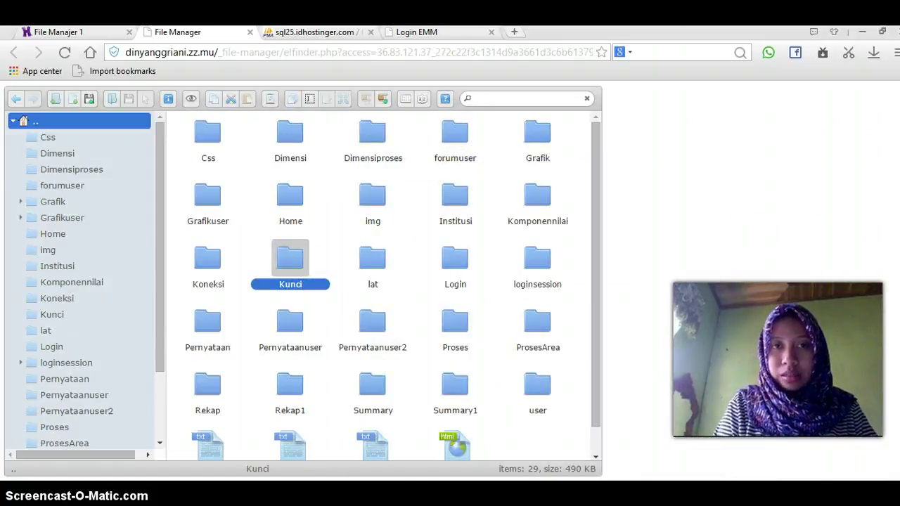
On the Login EMM page, enter a saved username suggestion in the UserName field.
{"action": "left_click", "coordinate": [423, 33]}
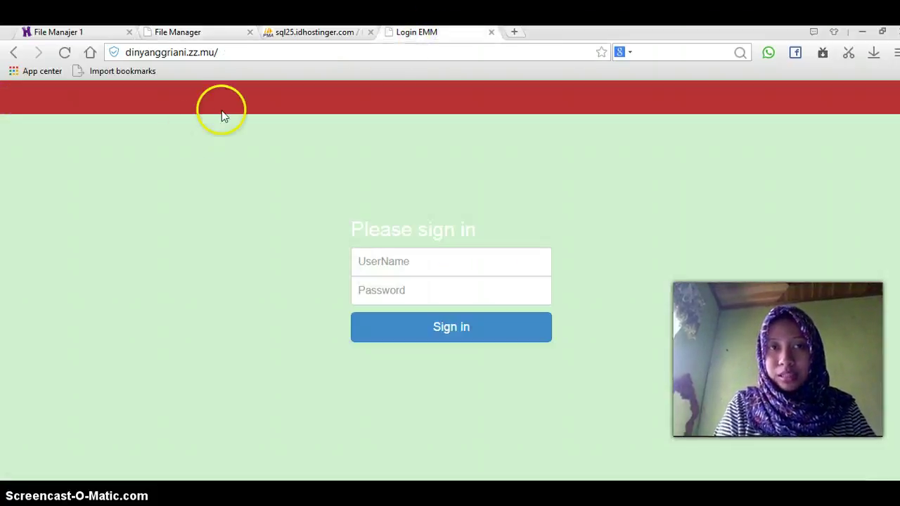
{"action": "left_click", "coordinate": [226, 48]}
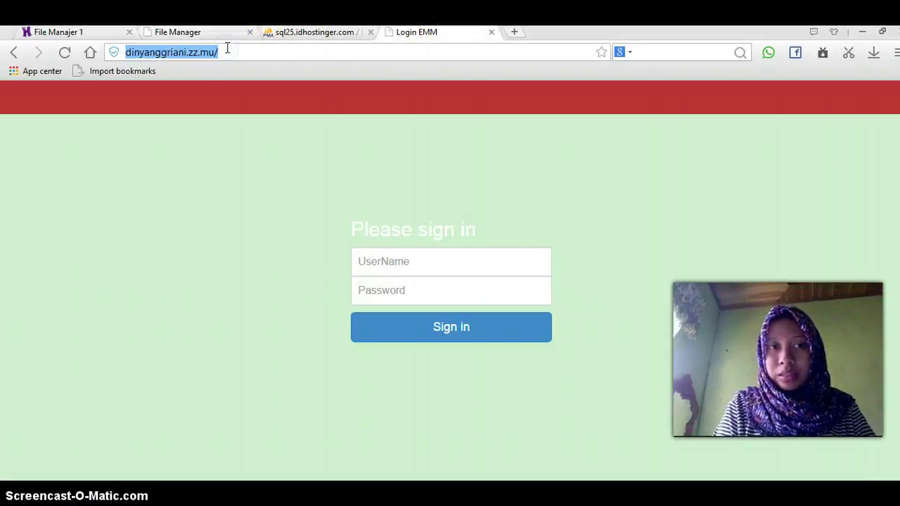
{"action": "left_click", "coordinate": [366, 263]}
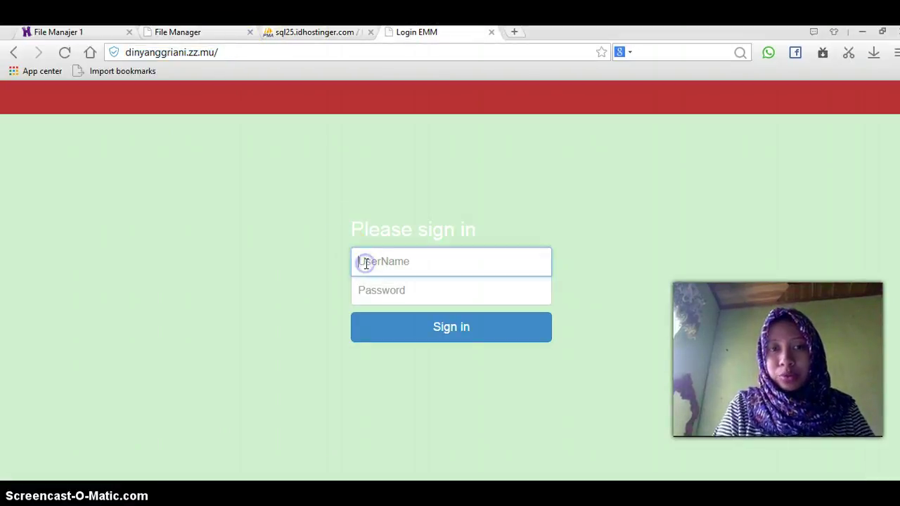
{"action": "type", "text": "i"}
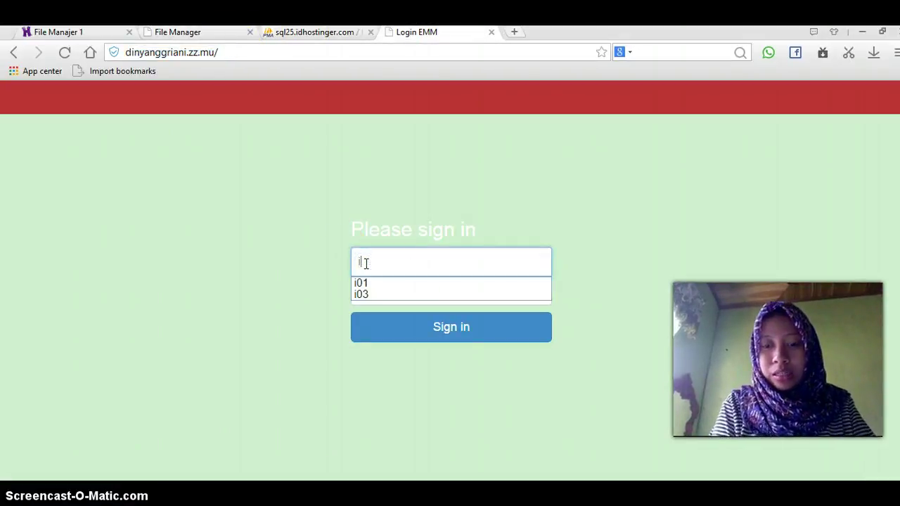
{"action": "key", "text": "Down"}
{"action": "key", "text": "Return"}
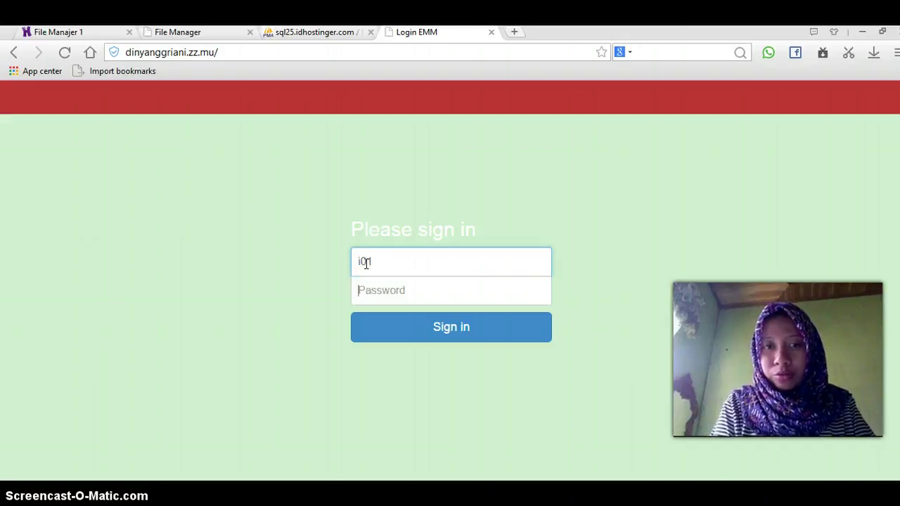
{"action": "key", "text": "Tab"}
Correct the username and pick the other saved account so its password fills in.
{"action": "type", "text": "i"}
{"action": "left_click", "coordinate": [367, 261]}
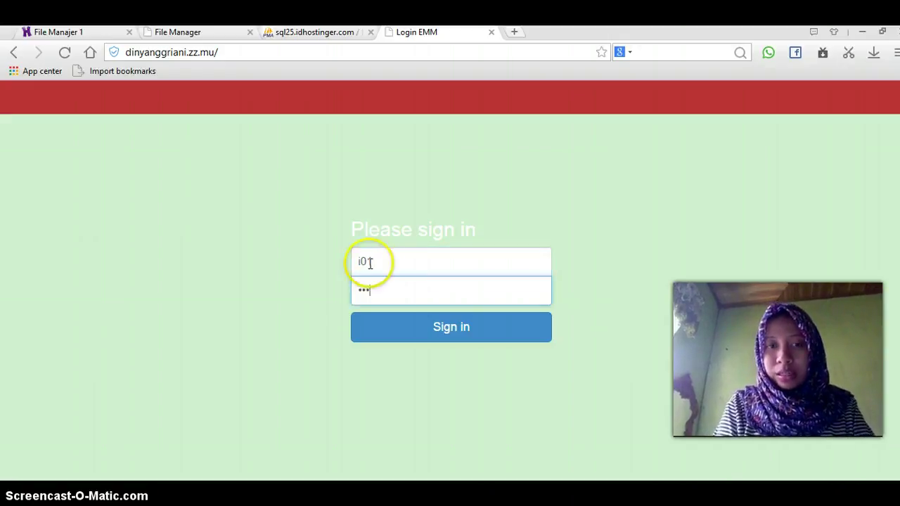
{"action": "key", "text": "BackSpace"}
{"action": "type", "text": "3"}
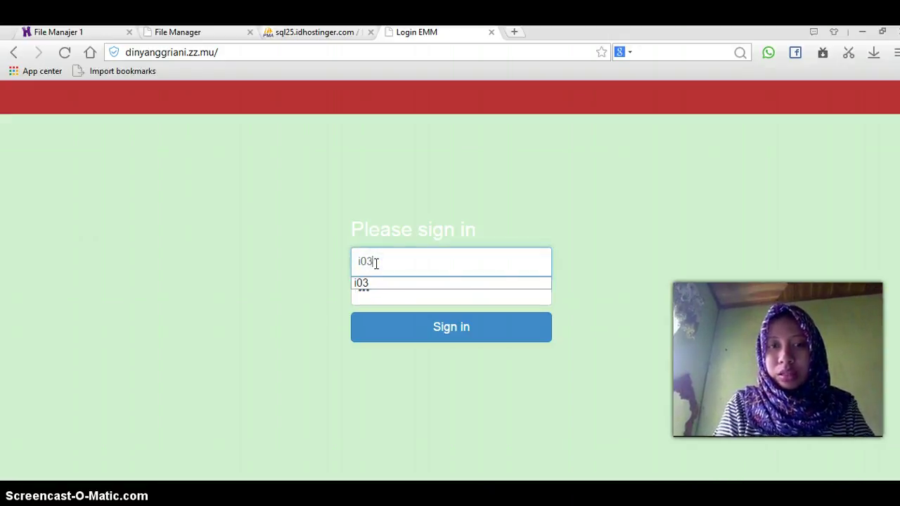
{"action": "left_click", "coordinate": [376, 281]}
{"action": "left_click", "coordinate": [376, 286]}
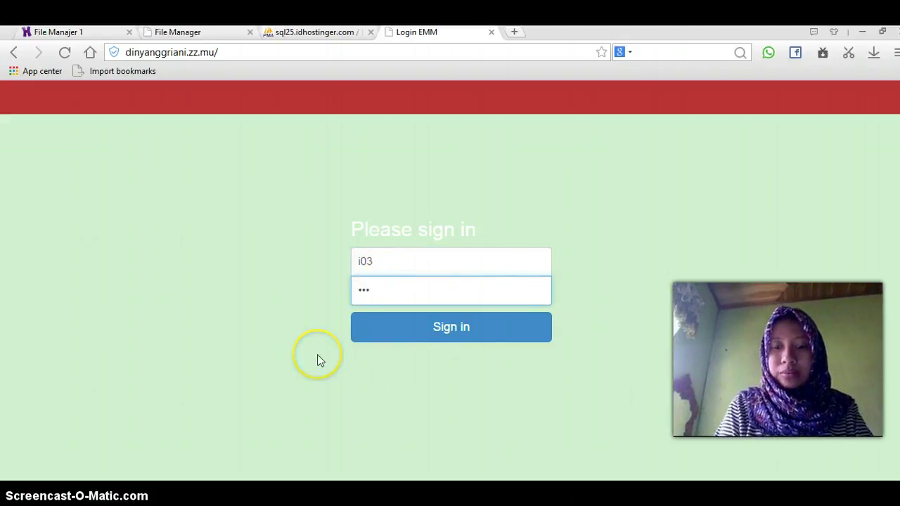
{"action": "left_click", "coordinate": [428, 253]}
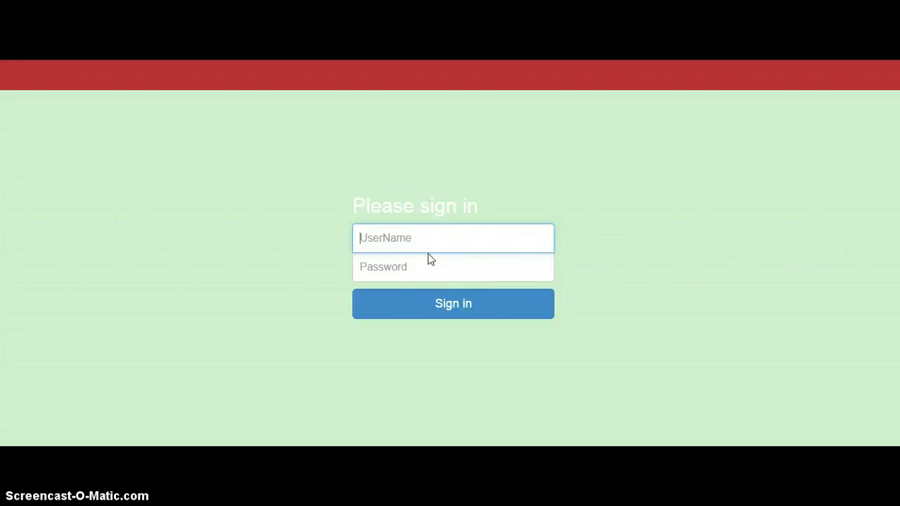
Retype the admin username, sign in, and open the Proses Area page from the menu.
{"action": "type", "text": "1"}
{"action": "key", "text": "BackSpace"}
{"action": "type", "text": "l"}
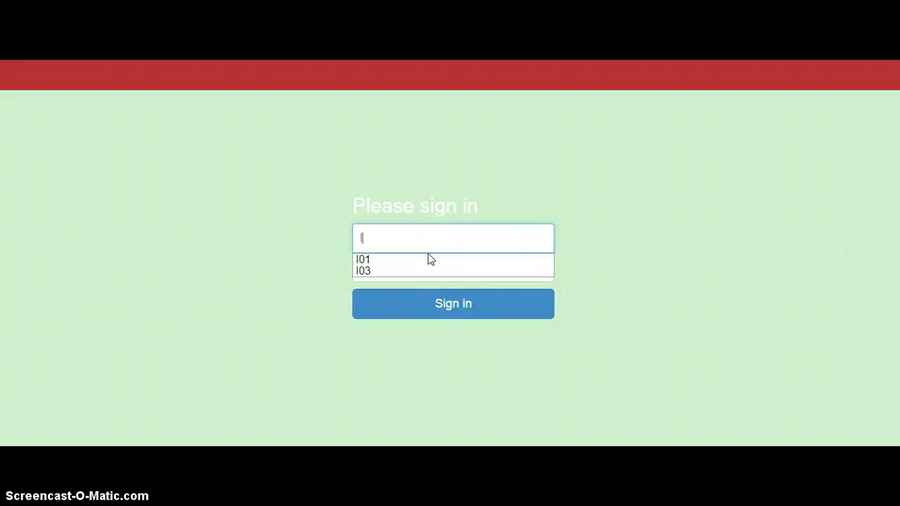
{"action": "type", "text": "03"}
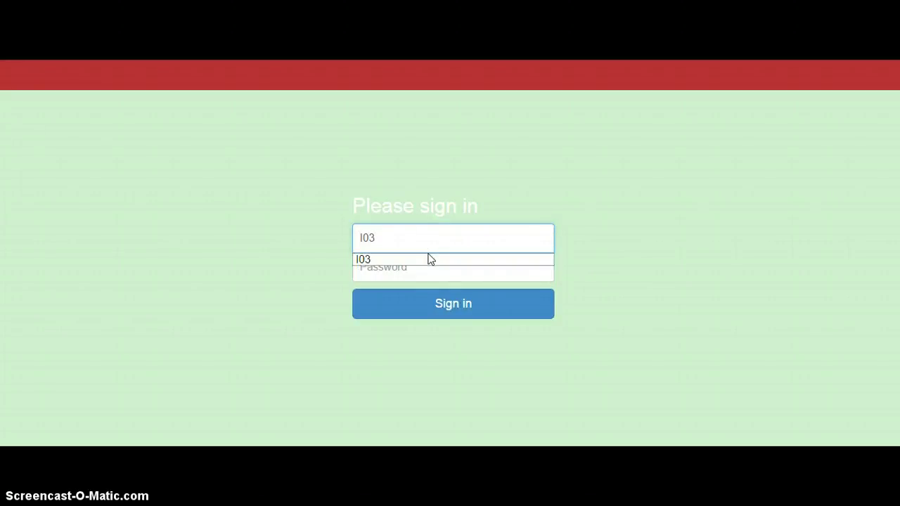
{"action": "left_click", "coordinate": [430, 259]}
{"action": "left_click", "coordinate": [447, 290]}
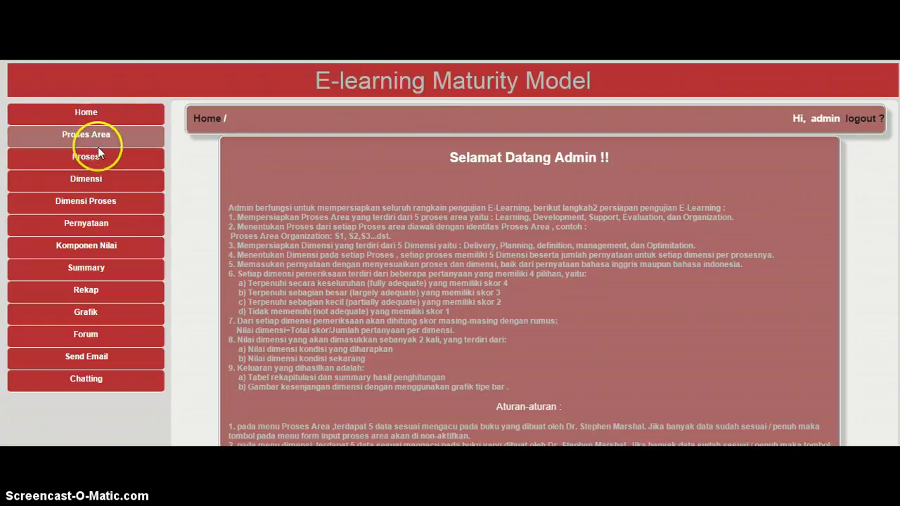
{"action": "left_click", "coordinate": [76, 133]}
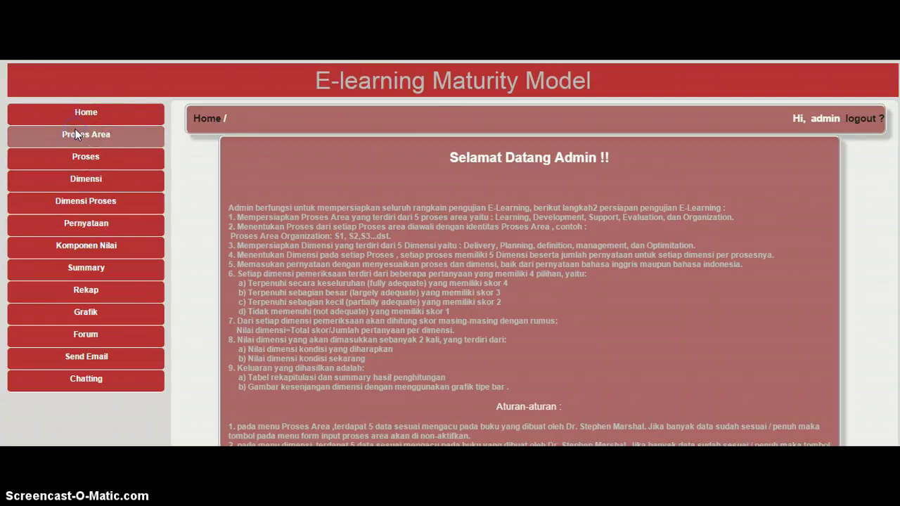